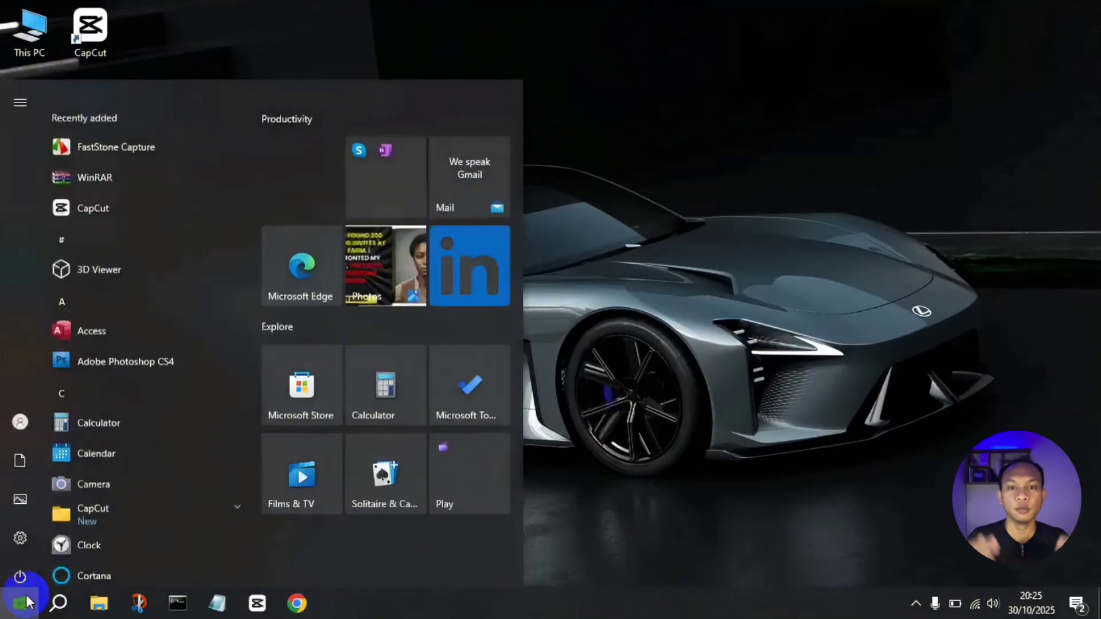
# Step: Enable Virtual Machine Platform and Windows Subsystem for Linux in 'Turn Windows features on or off'
pyautogui.click(16, 536)
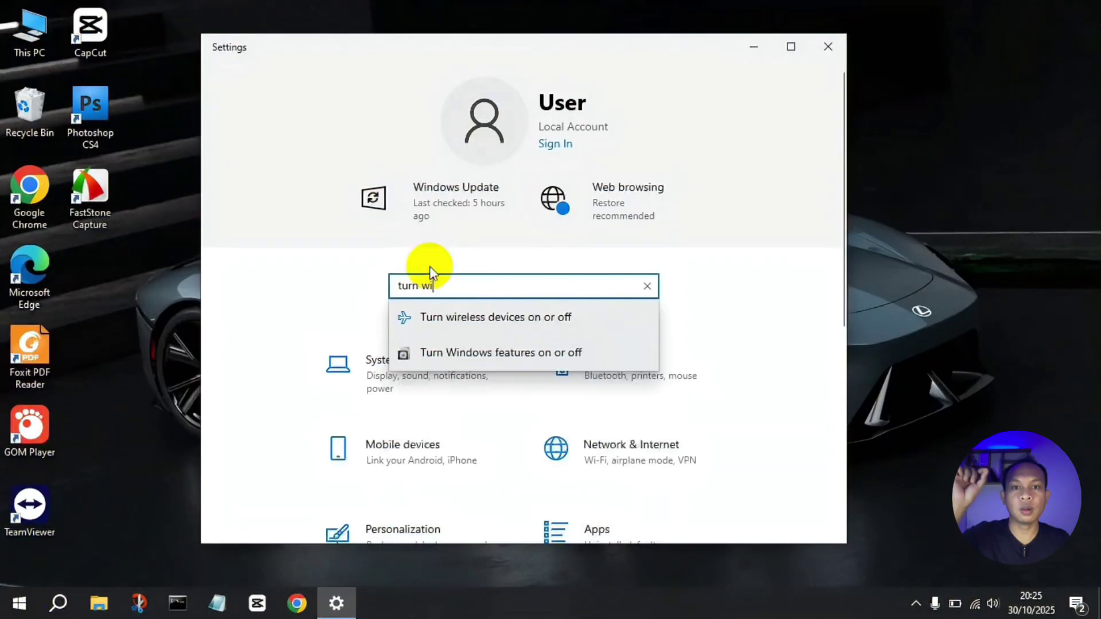
pyautogui.write('ndo')
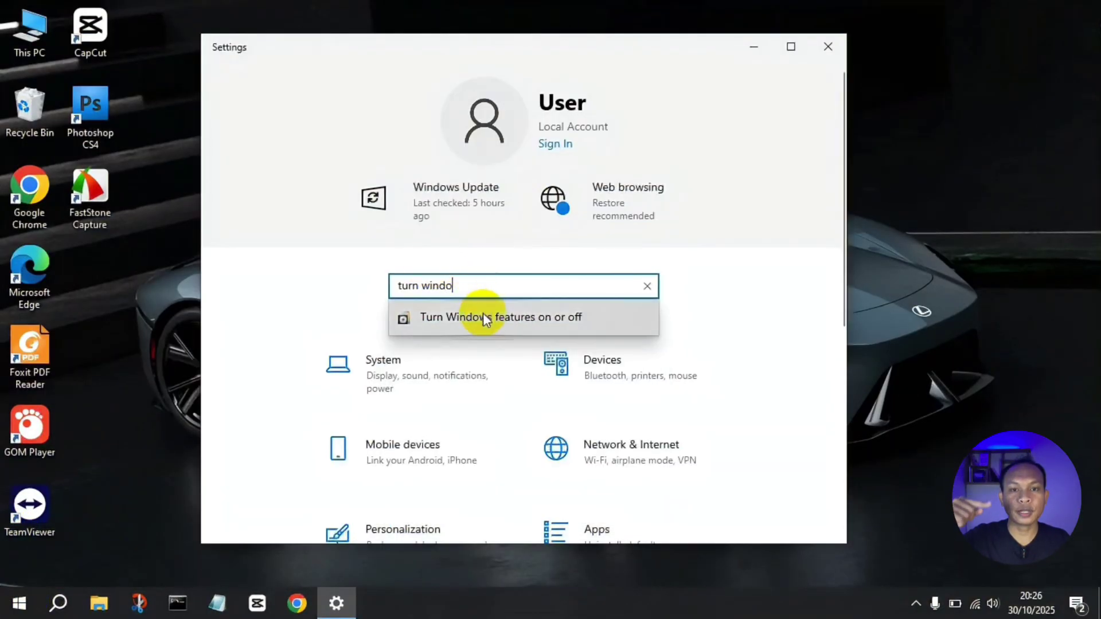
pyautogui.click(483, 317)
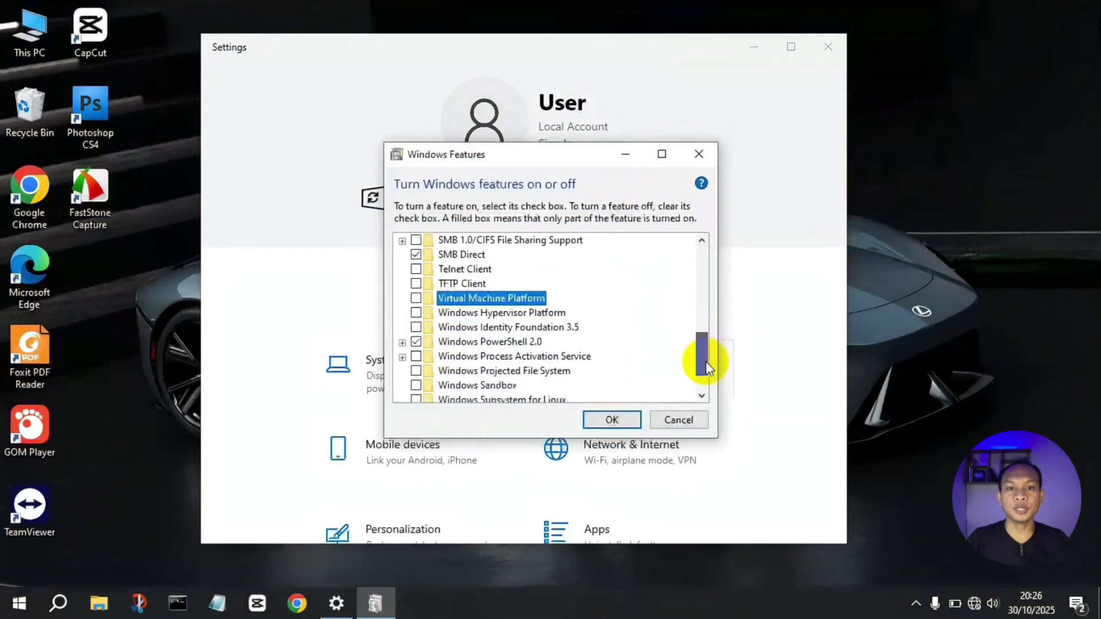
pyautogui.moveTo(703, 361); pyautogui.dragTo(707, 381)
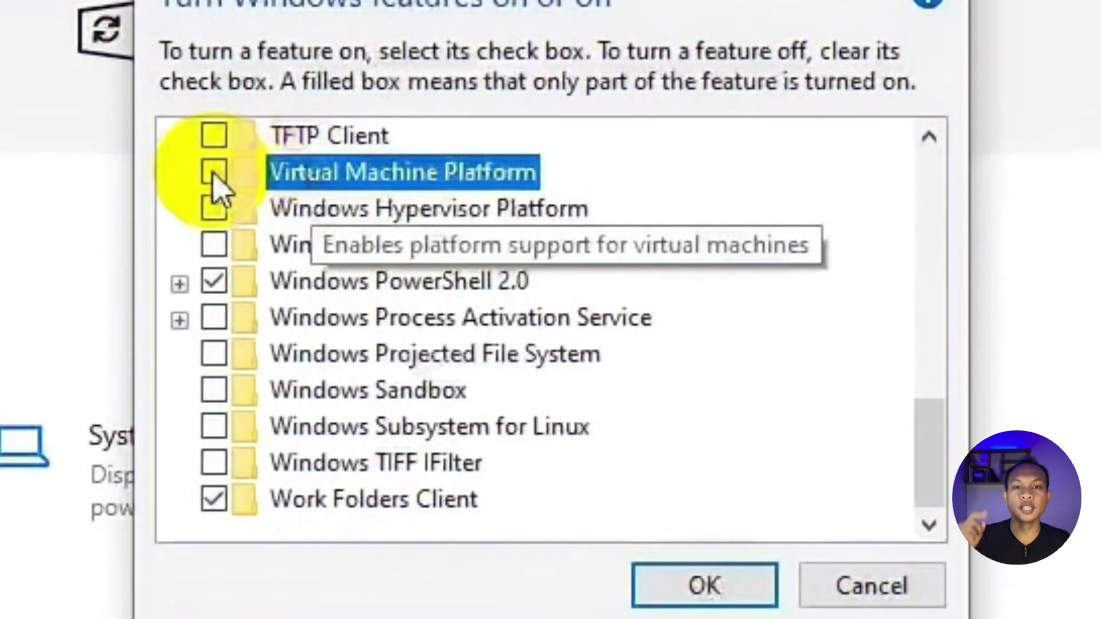
pyautogui.click(415, 256)
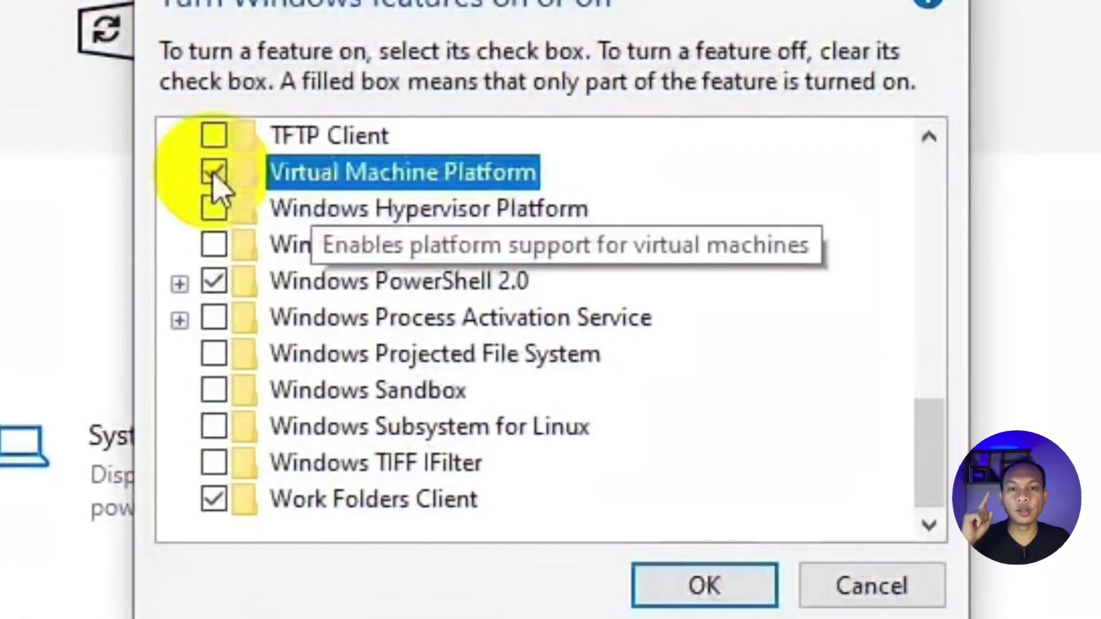
pyautogui.click(214, 427)
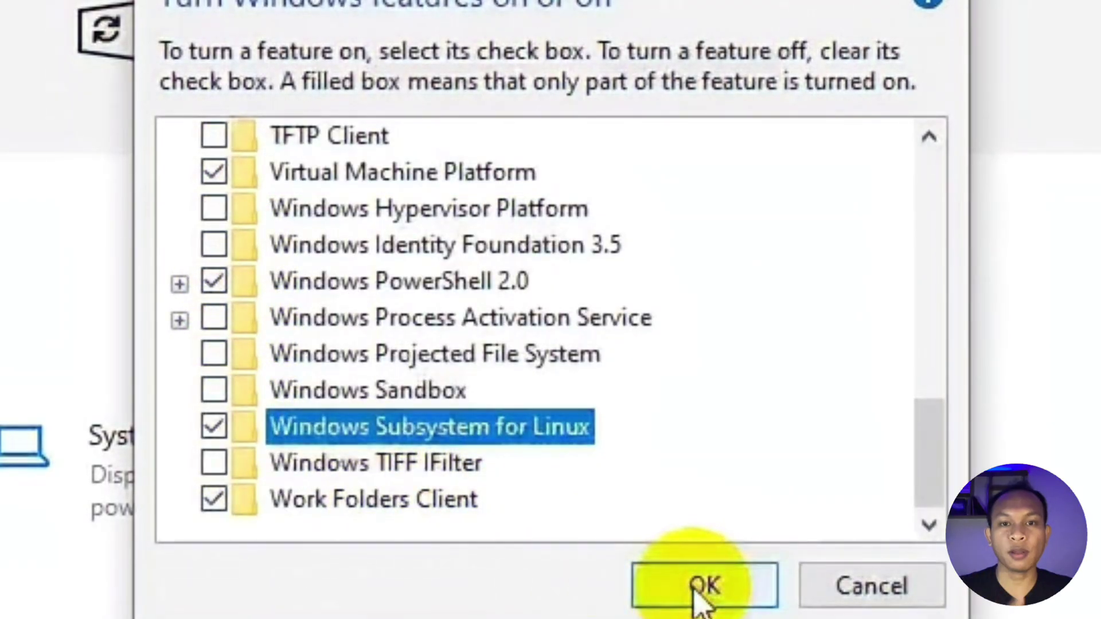
pyautogui.click(697, 591)
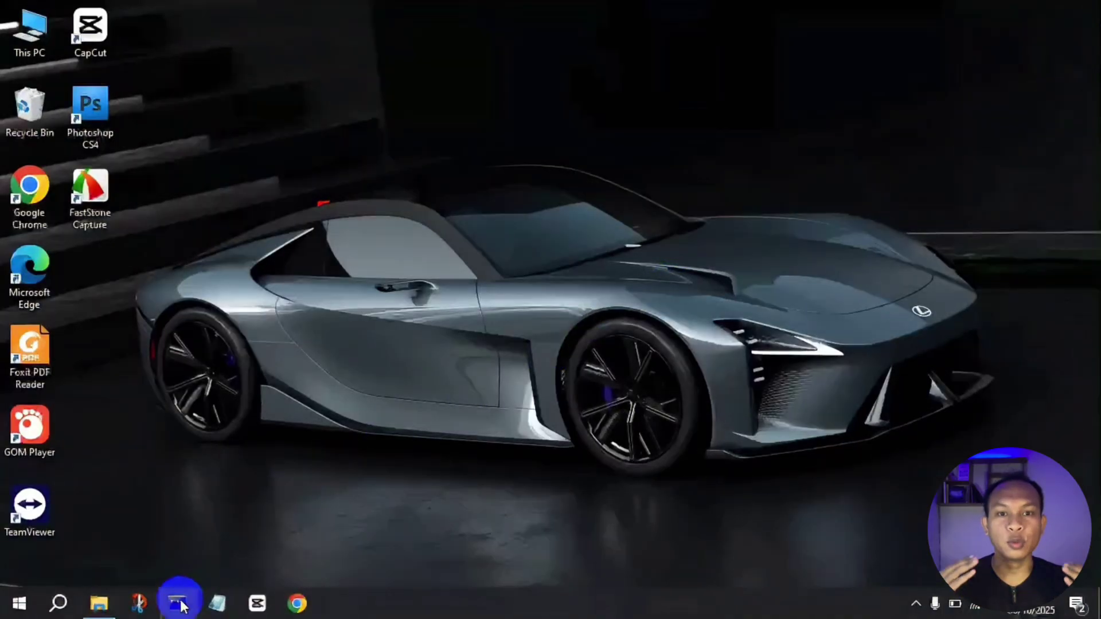
# Step: Run wsl --install in a maximized Command Prompt to install Ubuntu
pyautogui.click(177, 603)
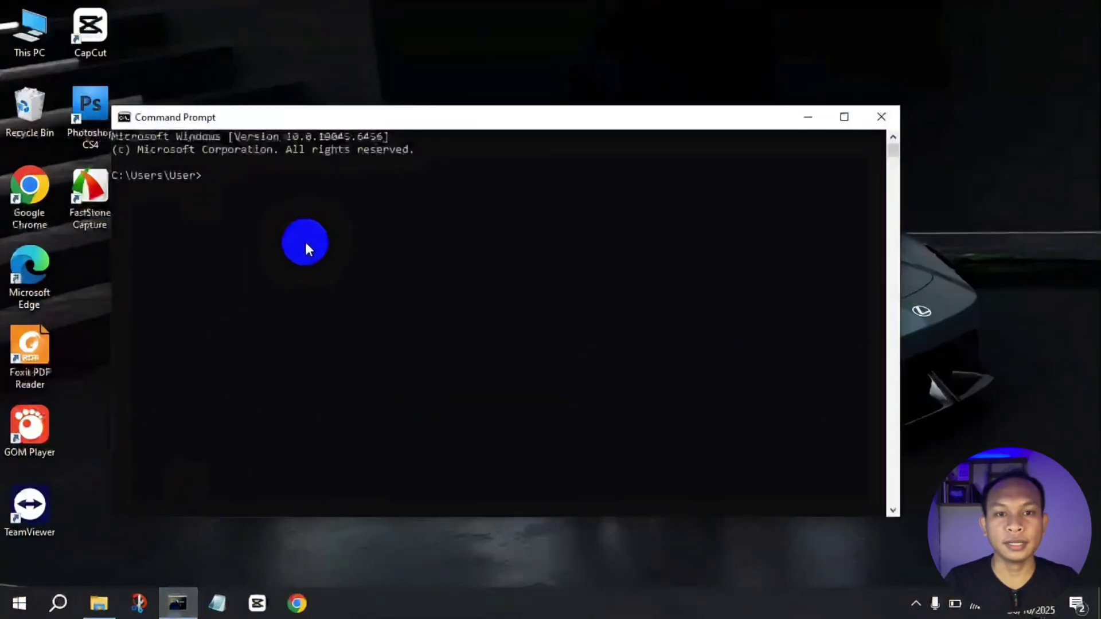
pyautogui.write('wsl')
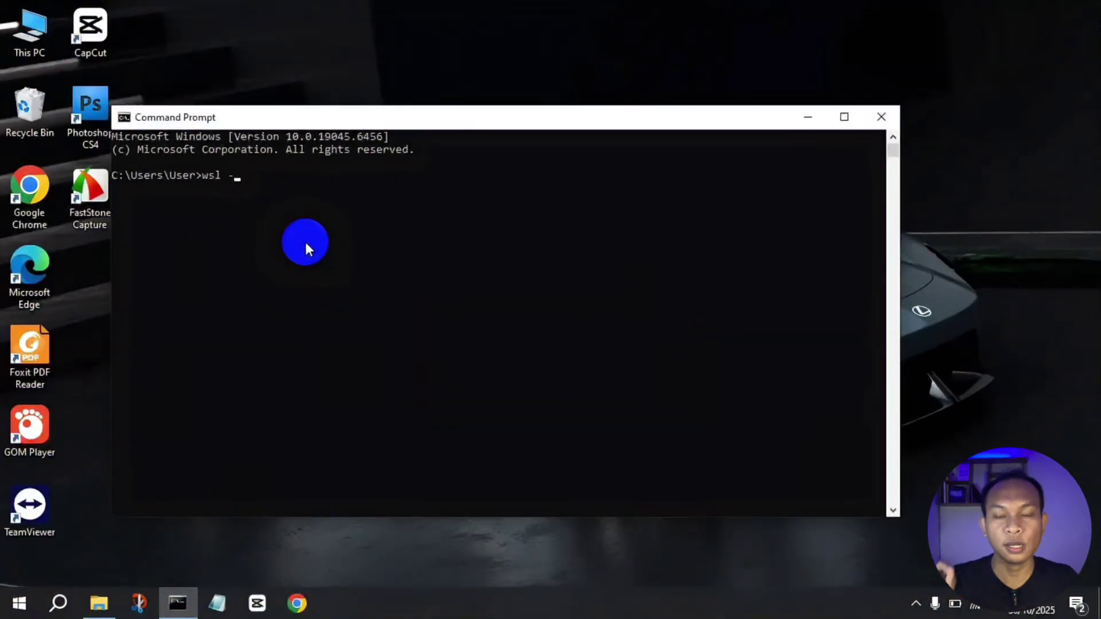
pyautogui.write(' --install')
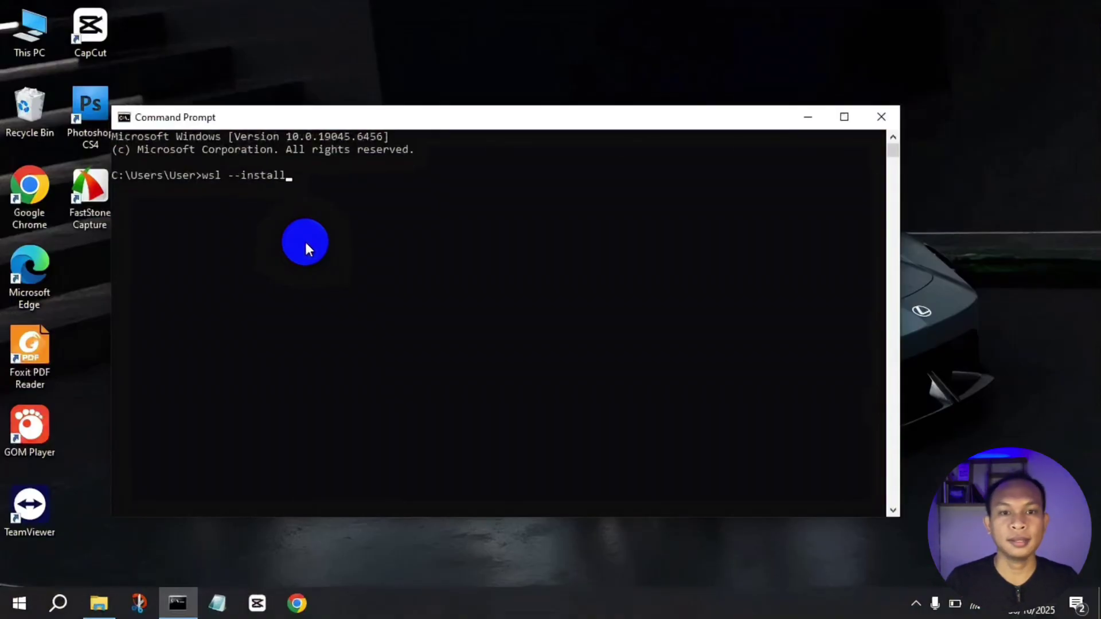
pyautogui.press('Return')
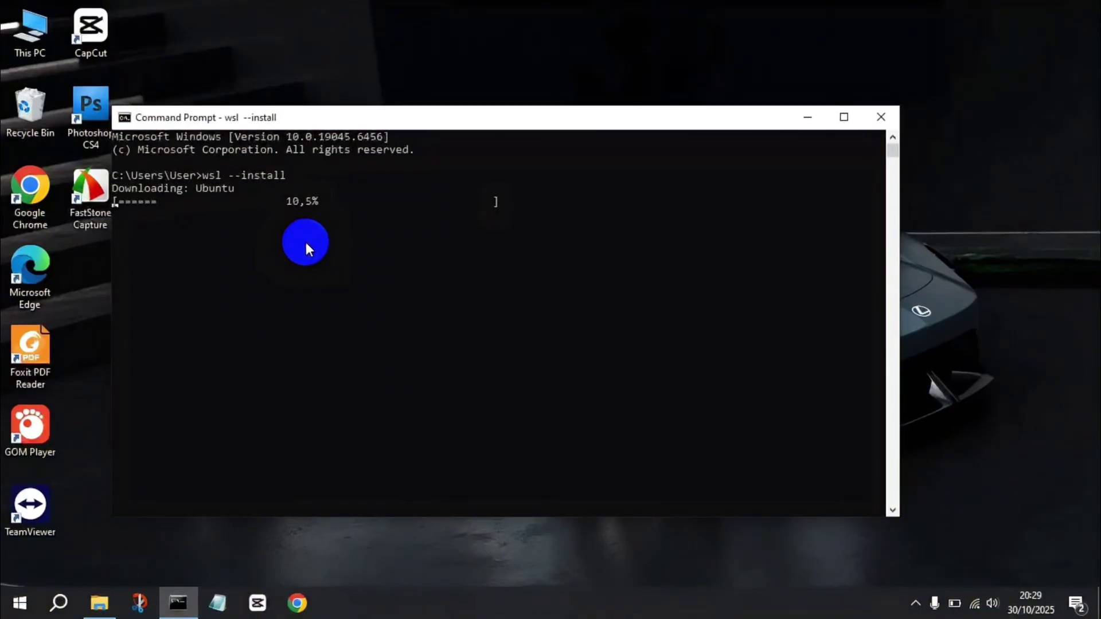
pyautogui.doubleClick(663, 115)
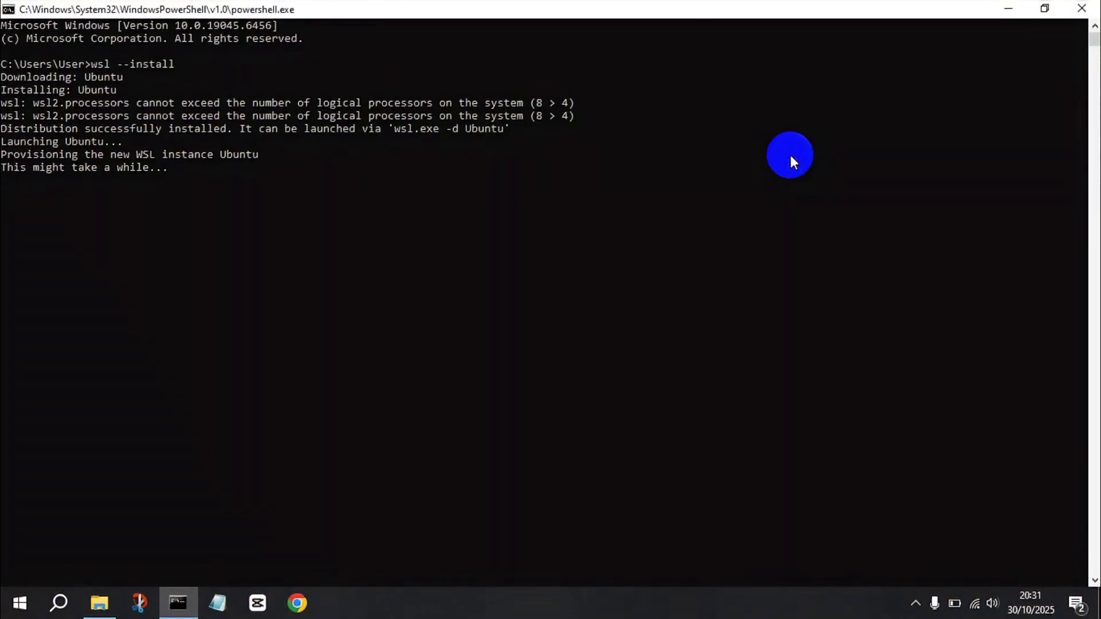
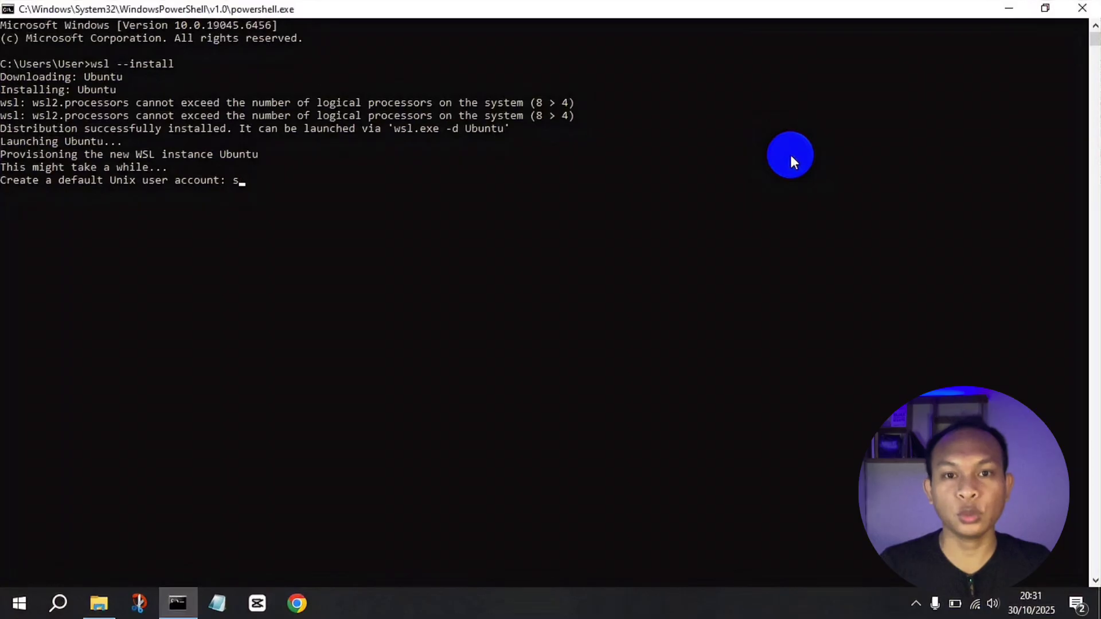
# Step: Enter a Unix username and password for Ubuntu, then exit back to the Windows prompt
pyautogui.press('BackSpace')
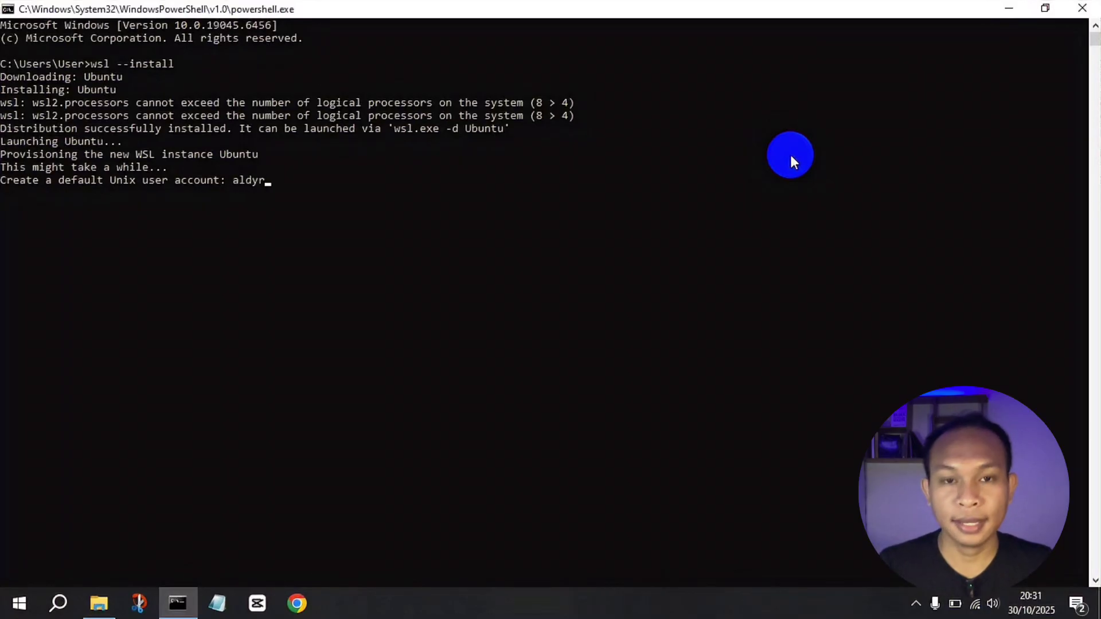
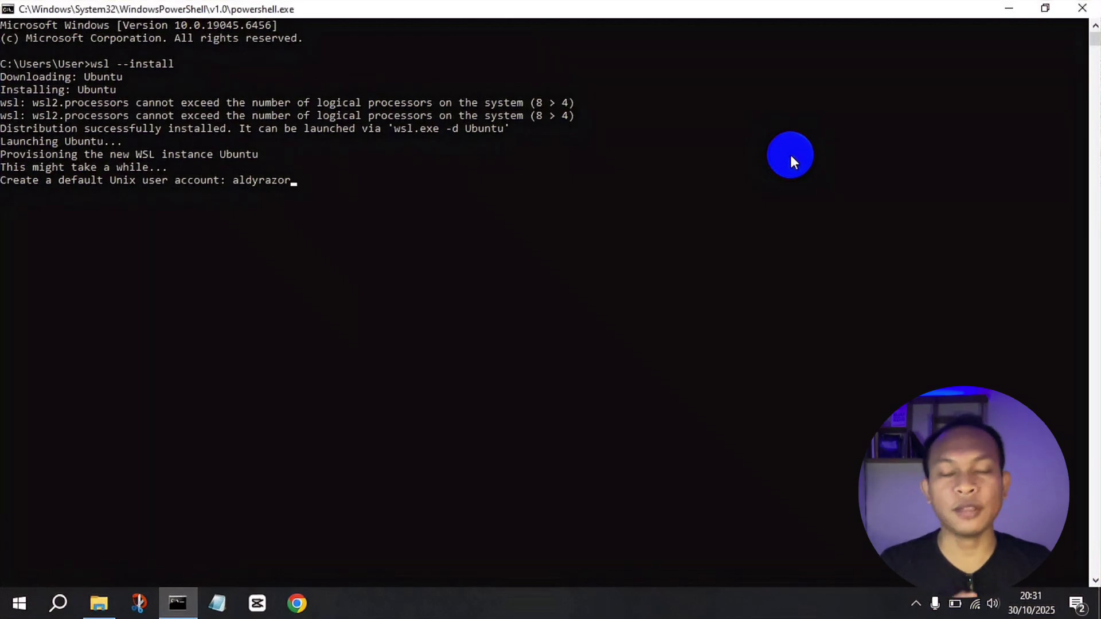
pyautogui.press('Return')
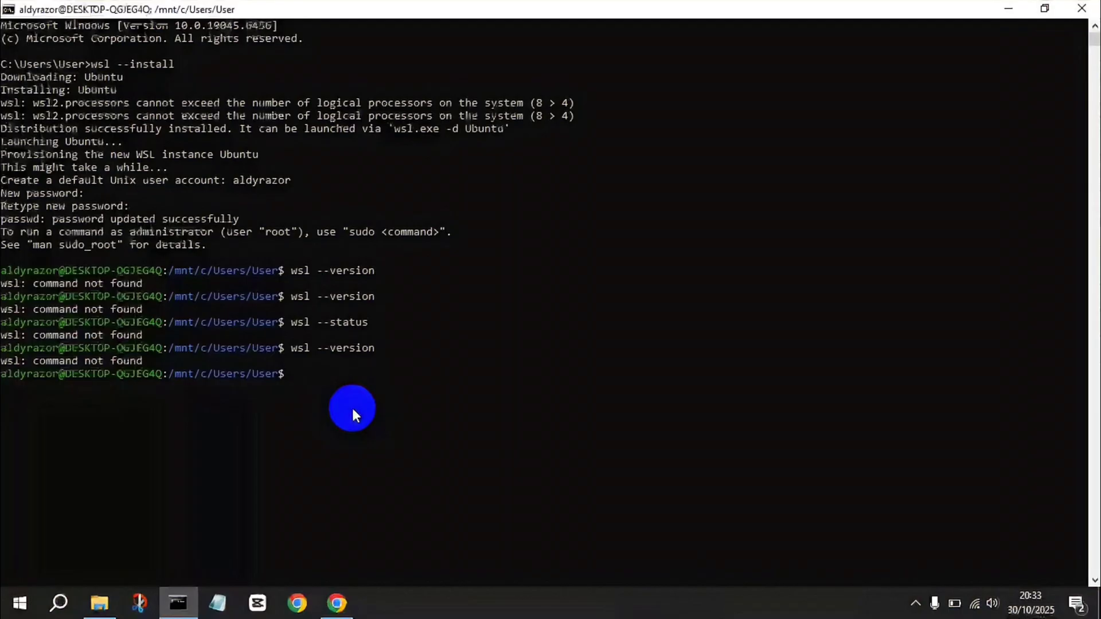
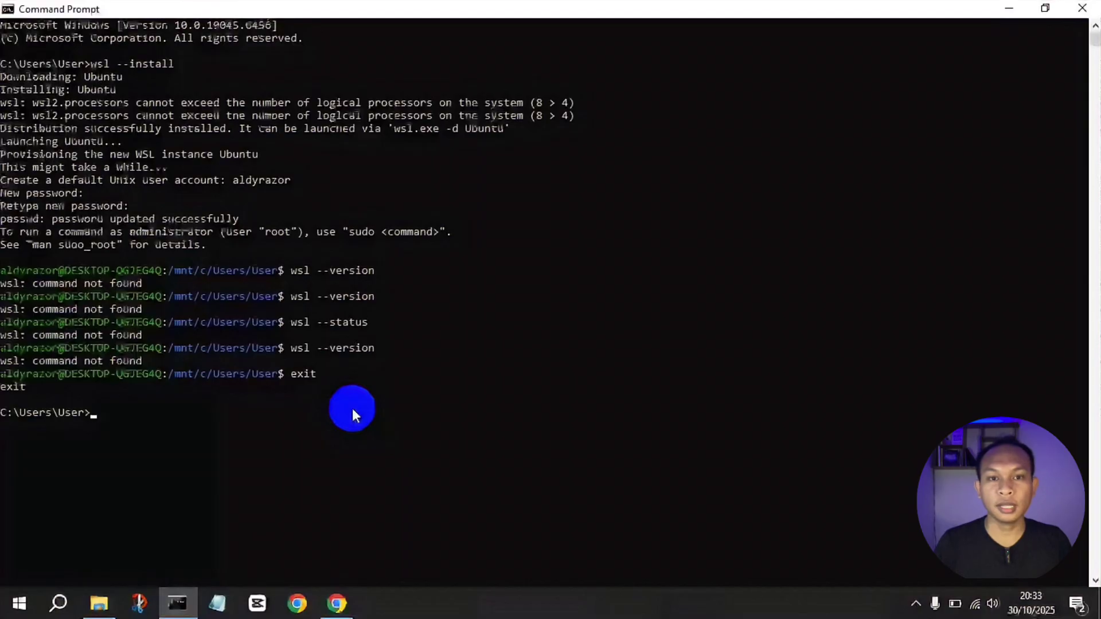
# Step: Confirm WSL version 2.6.1.0 with wsl --version, then open docker.com from Google
pyautogui.write('wsl')
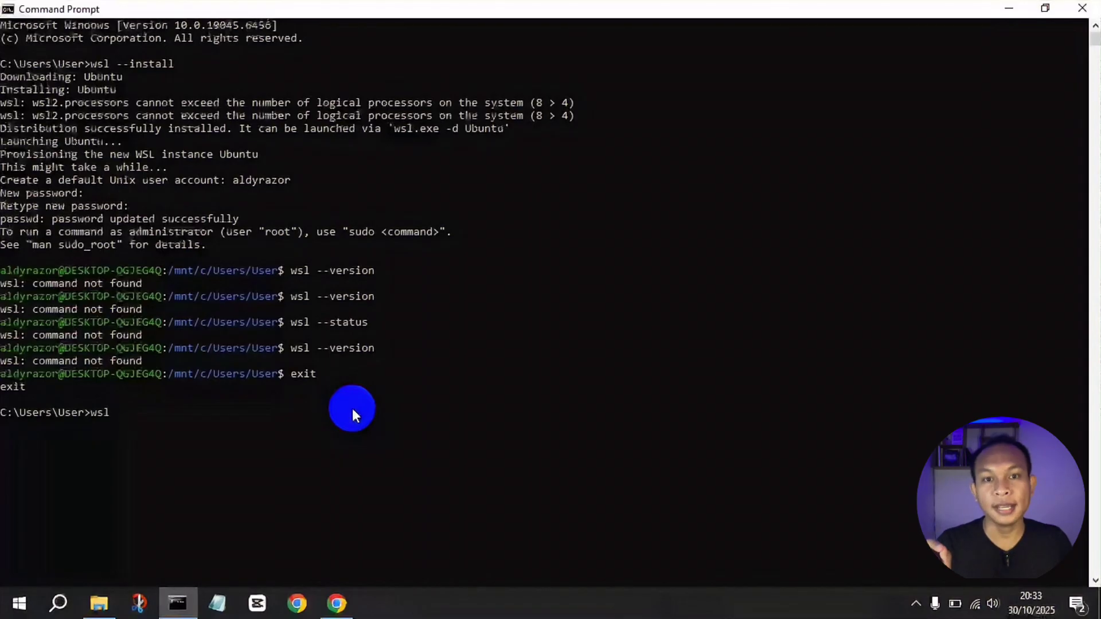
pyautogui.write(' -- ')
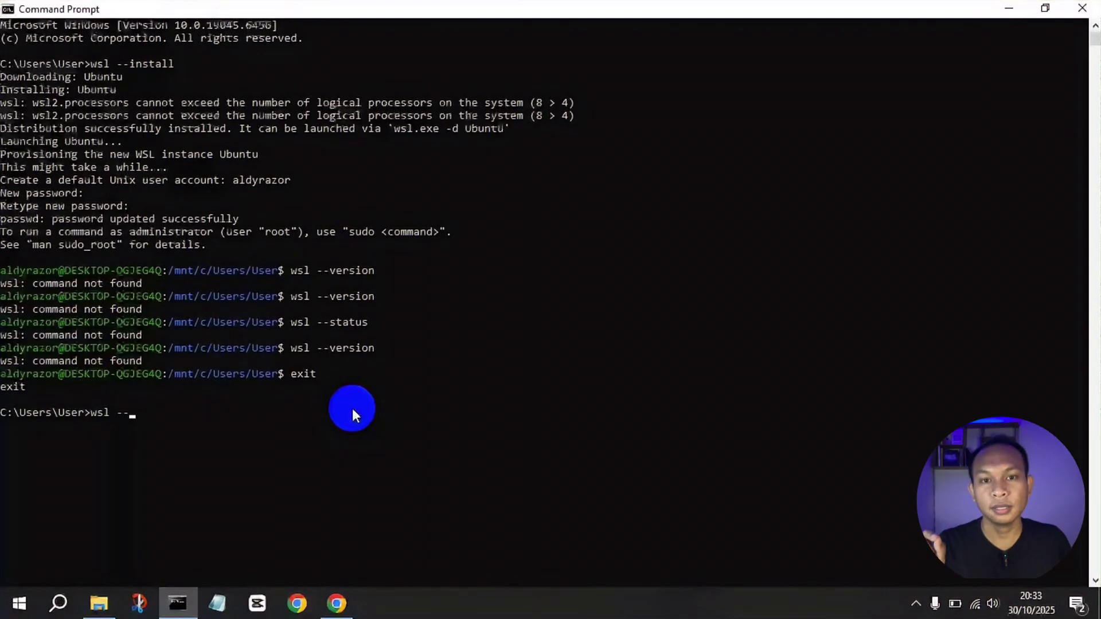
pyautogui.write('version')
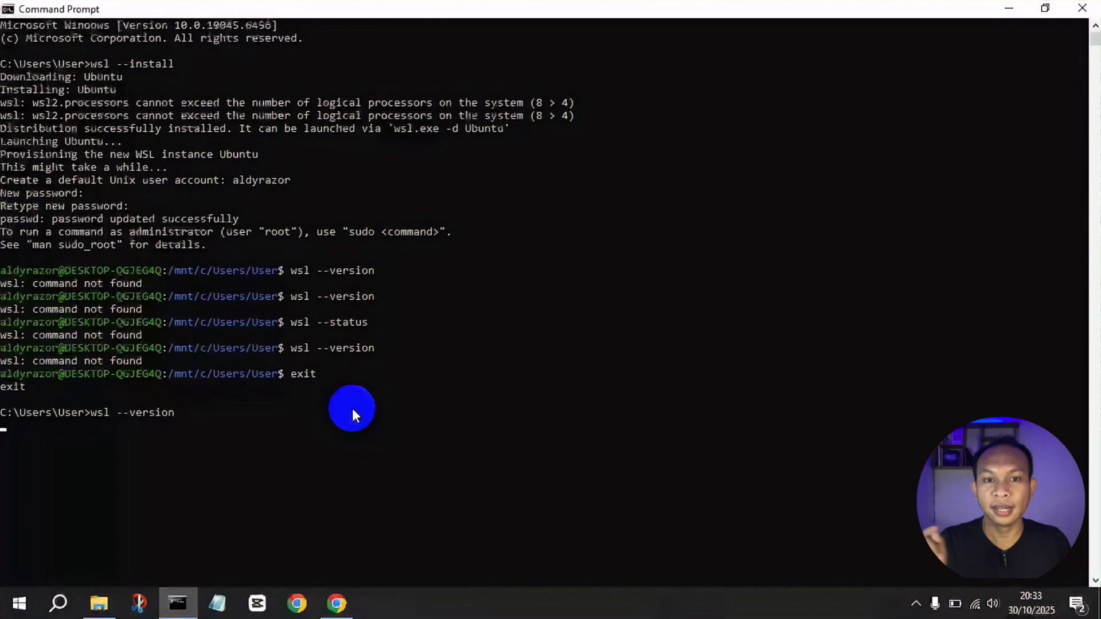
pyautogui.press('Return')
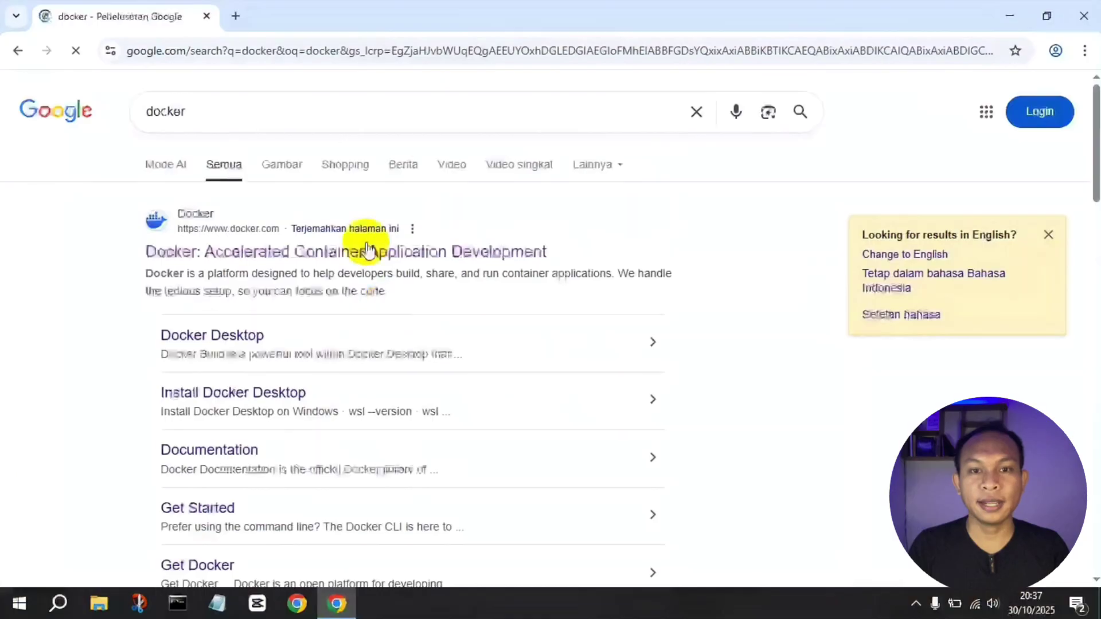
pyautogui.click(263, 253)
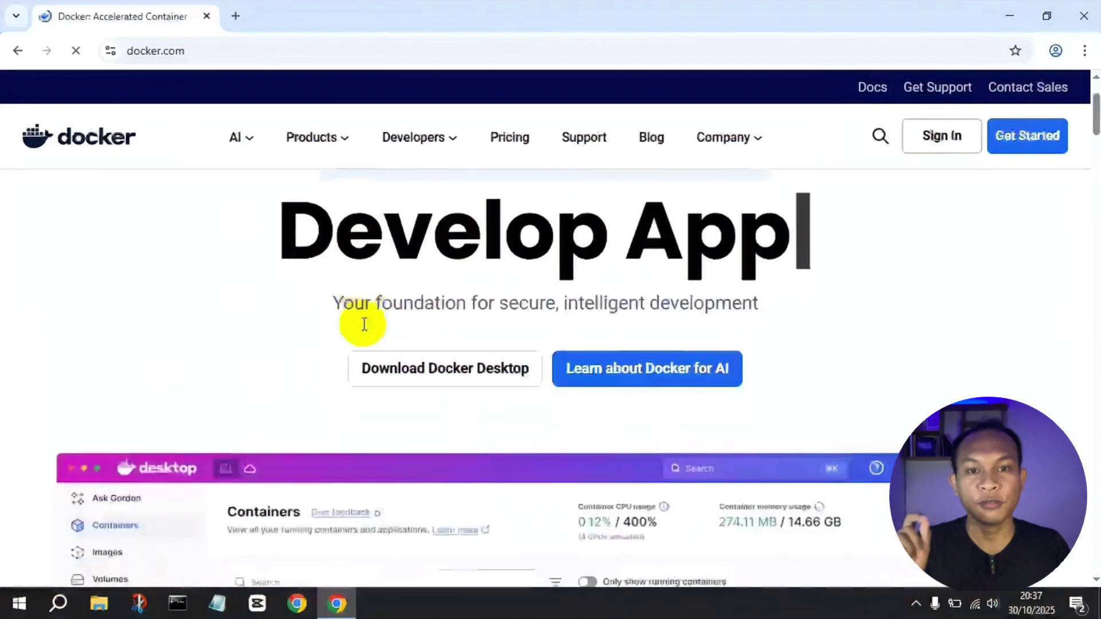
# Step: Download Docker Desktop Installer.exe for Windows AMD64 and watch its download progress
pyautogui.scroll(-1, 364, 325)
pyautogui.scroll(-1, 362, 332)
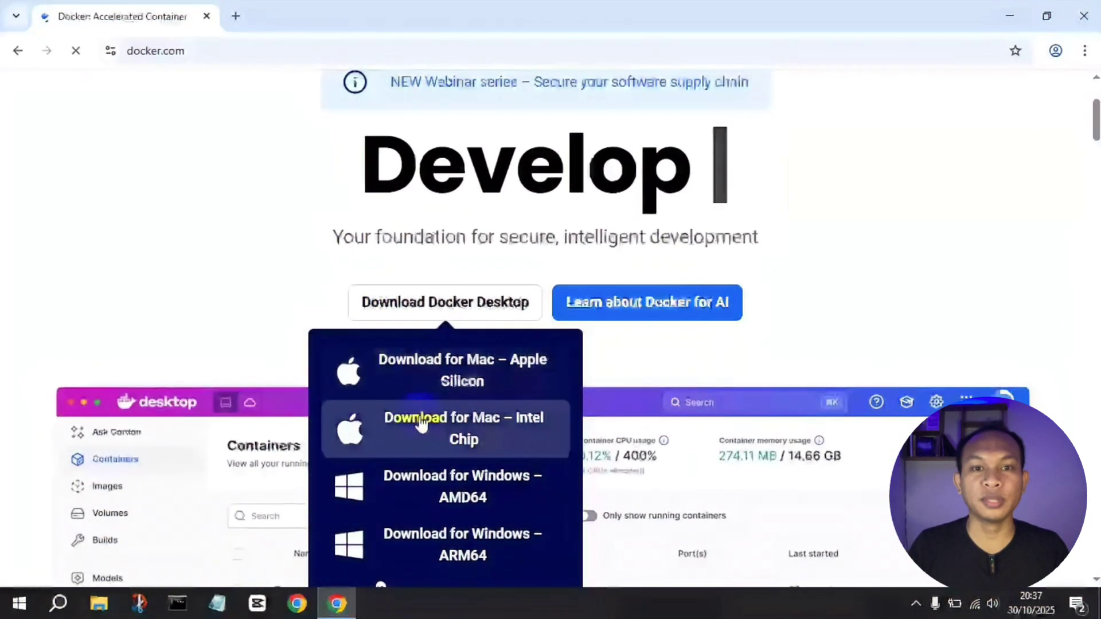
pyautogui.scroll(-2, 431, 494)
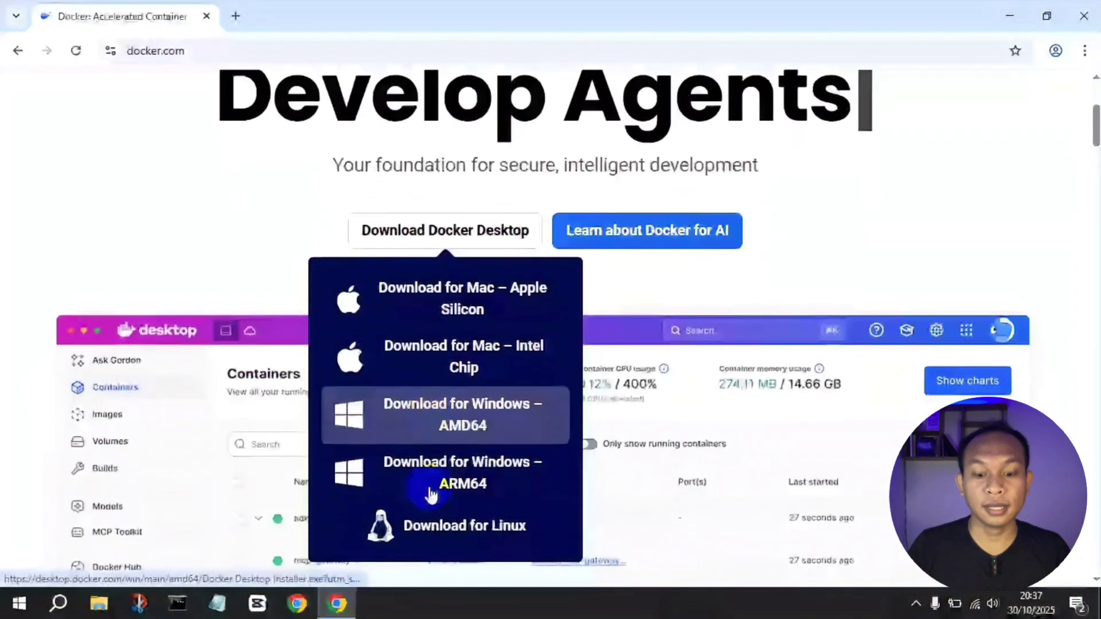
pyautogui.click(469, 418)
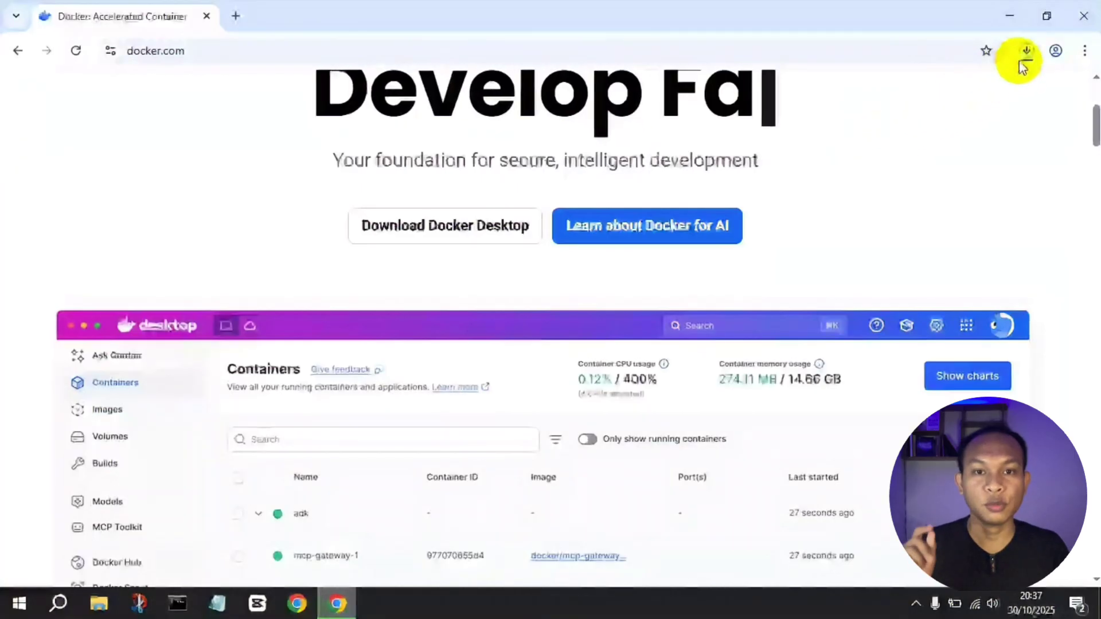
pyautogui.click(1026, 51)
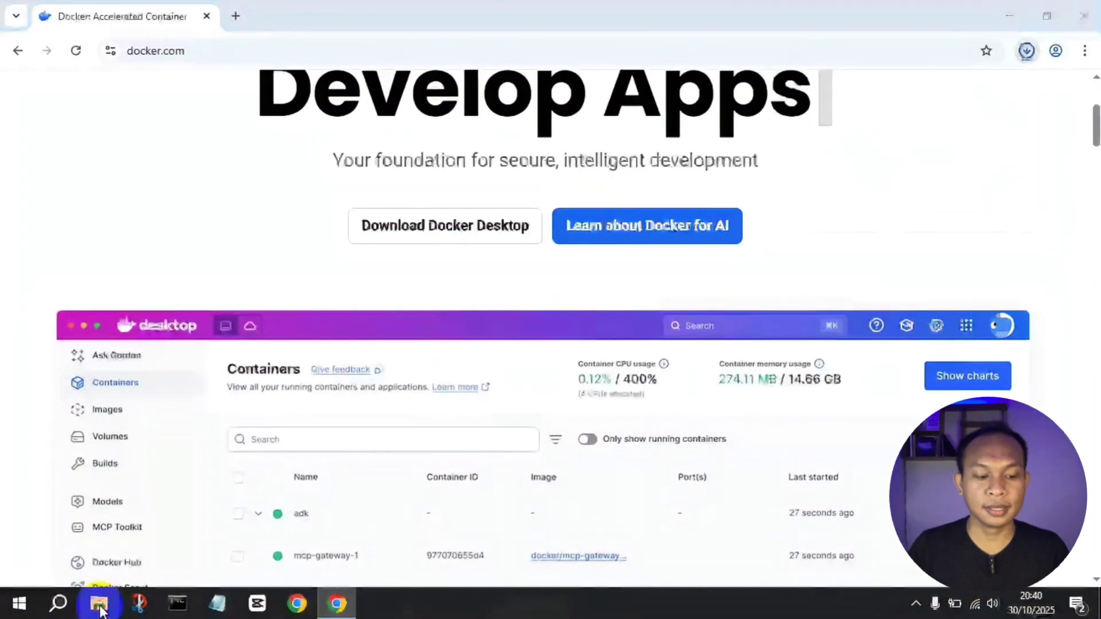
pyautogui.click(100, 605)
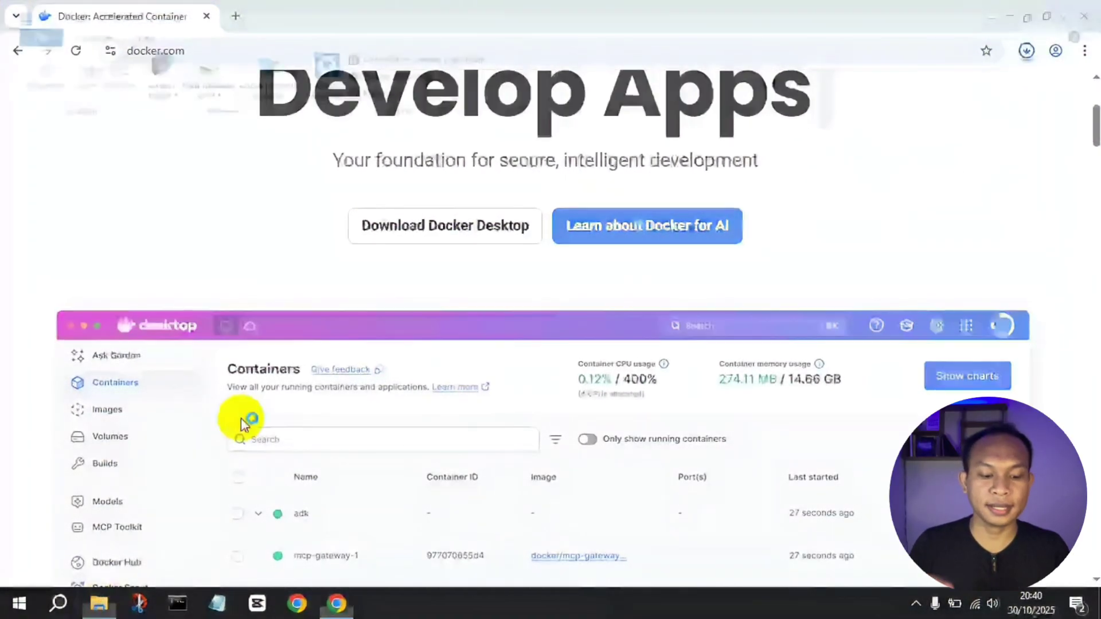
# Step: Install Docker Desktop 4.49.0 with WSL 2 and a desktop shortcut, then close the installer
pyautogui.click(375, 603)
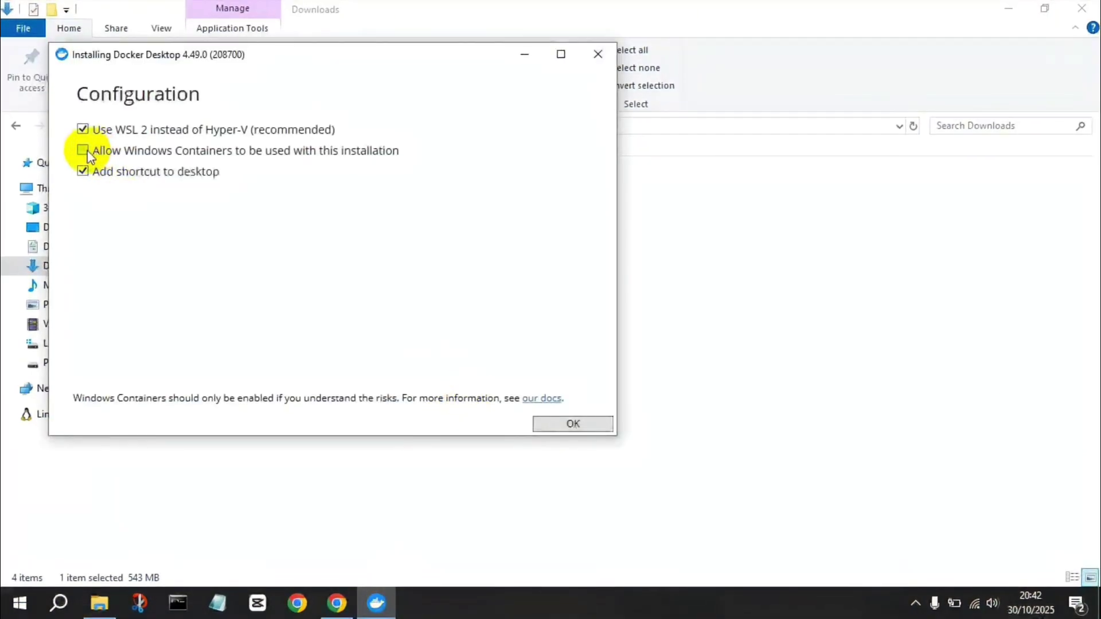
pyautogui.click(563, 423)
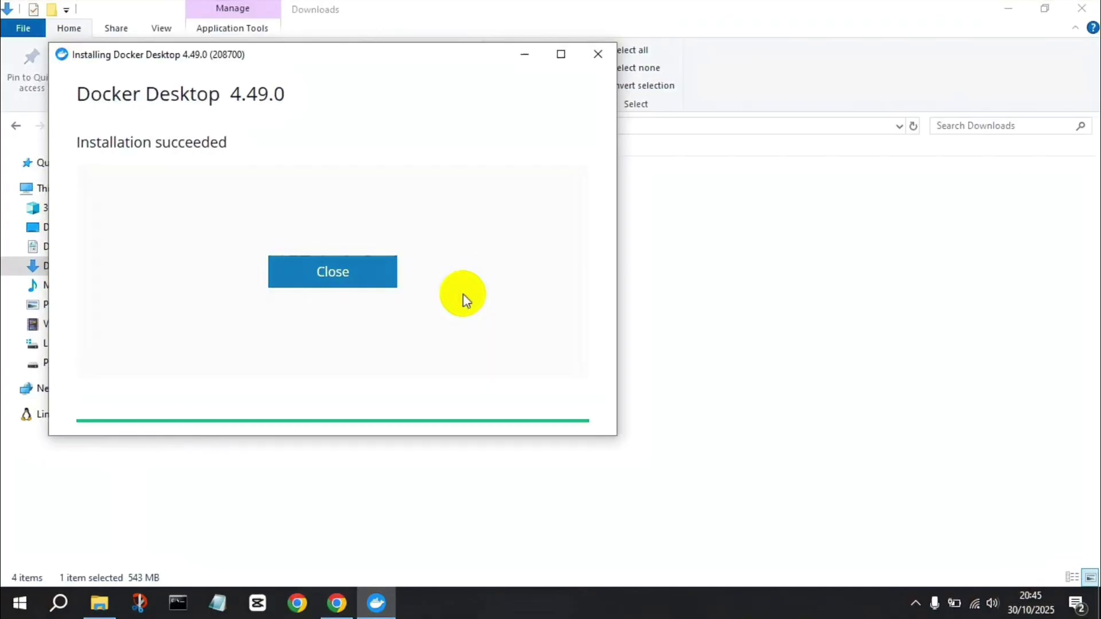
pyautogui.click(361, 269)
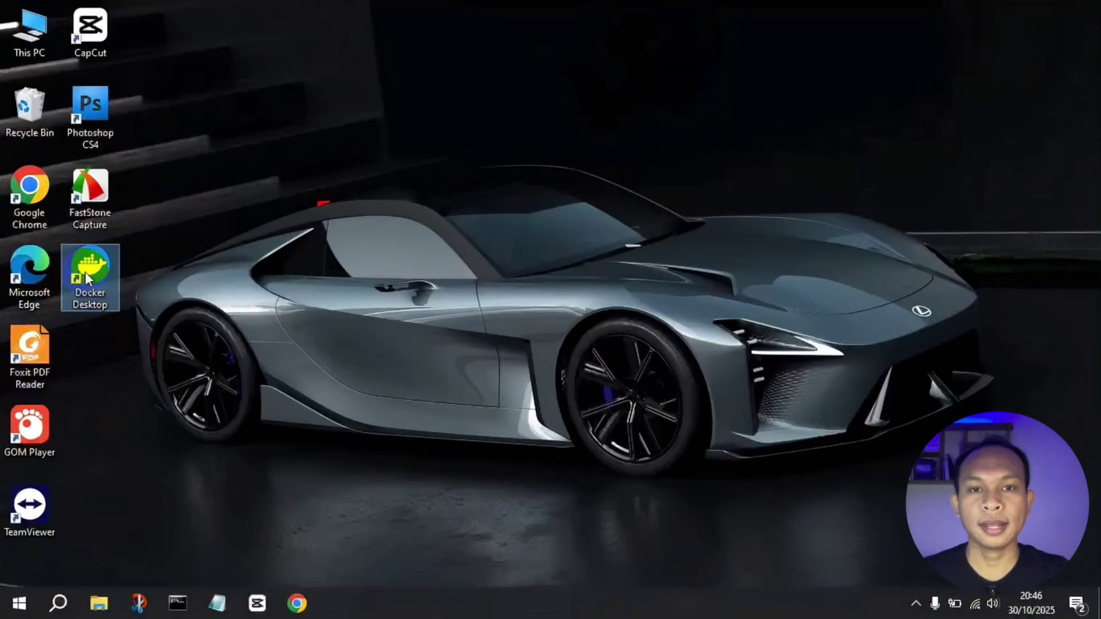
# Step: Launch Docker Desktop, accept the subscription agreement, and sign in to a personal account via Google
pyautogui.doubleClick(86, 278)
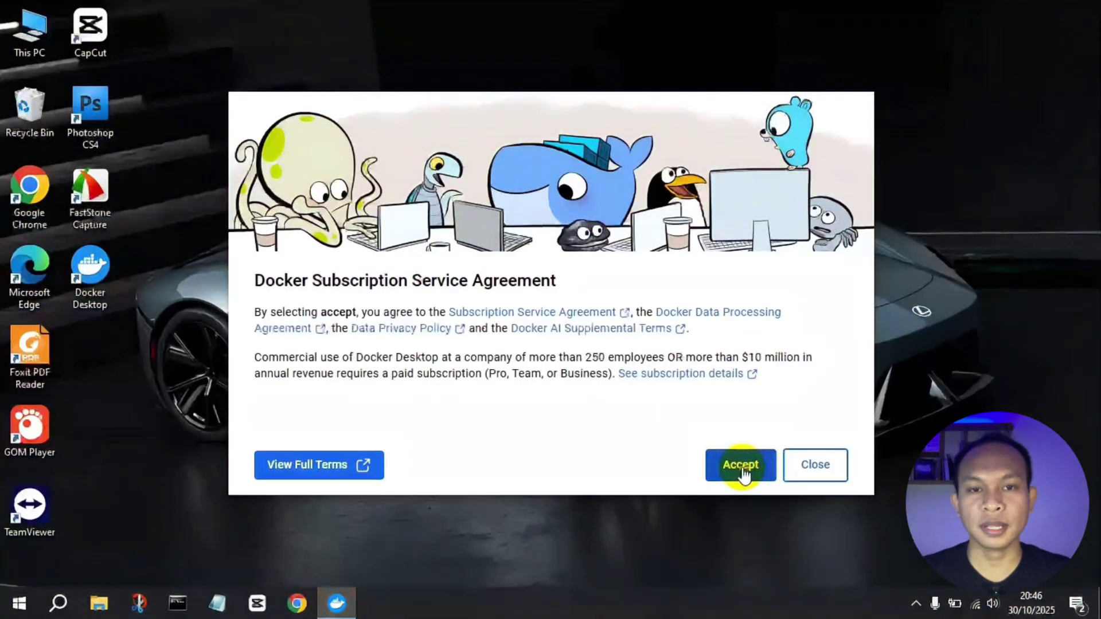
pyautogui.click(741, 466)
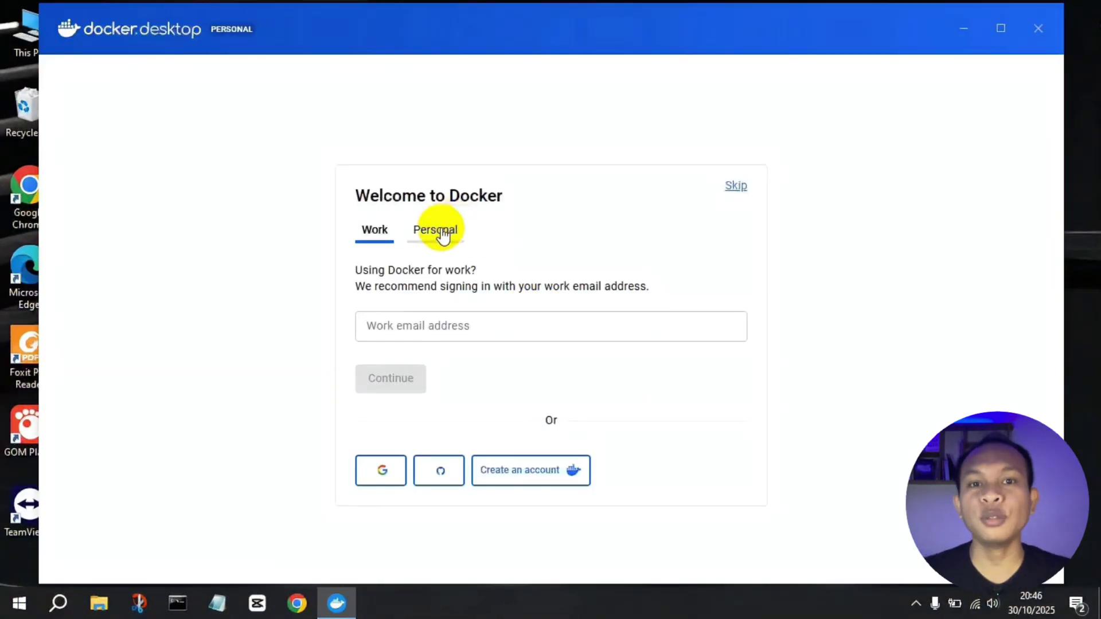
pyautogui.click(442, 235)
pyautogui.click(423, 283)
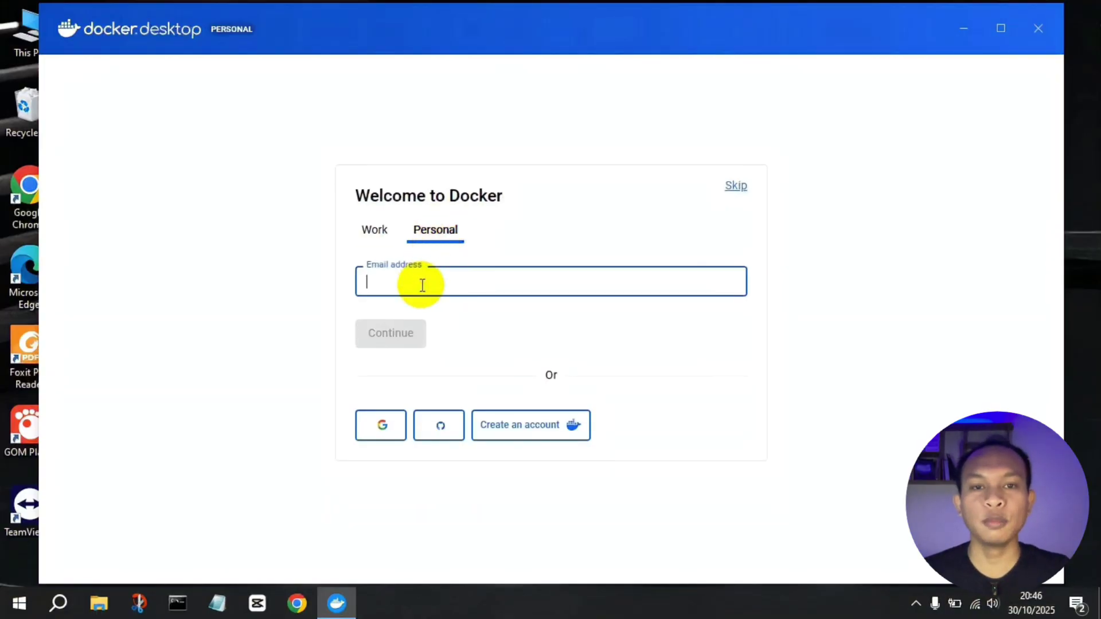
pyautogui.click(387, 425)
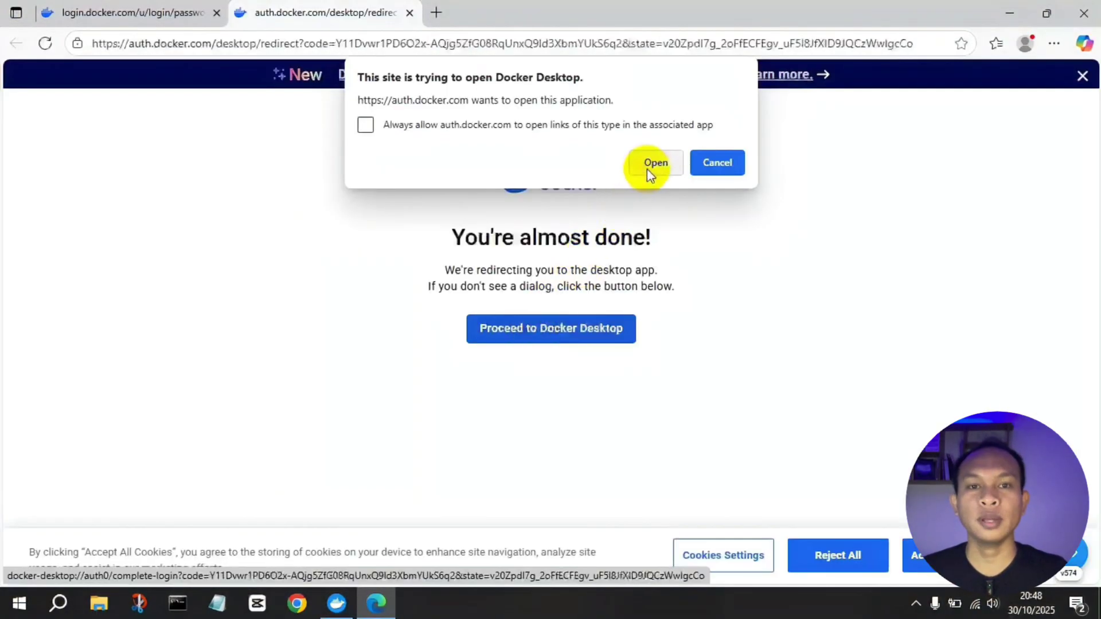
pyautogui.click(653, 163)
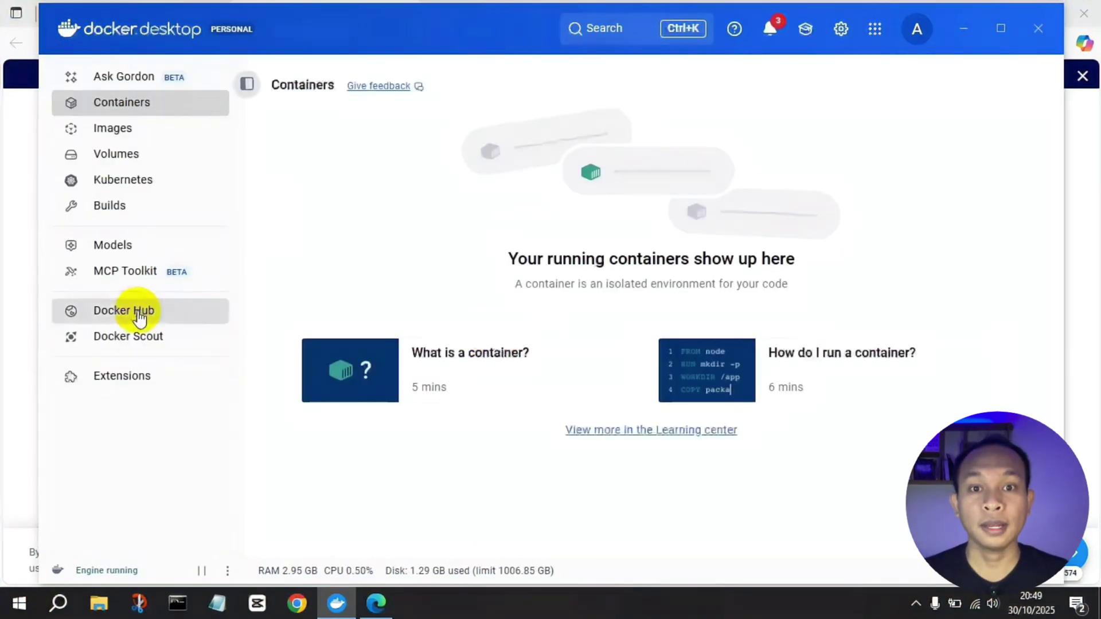
# Step: Browse the Docker Hub page's featured content and focus its image search box
pyautogui.click(139, 315)
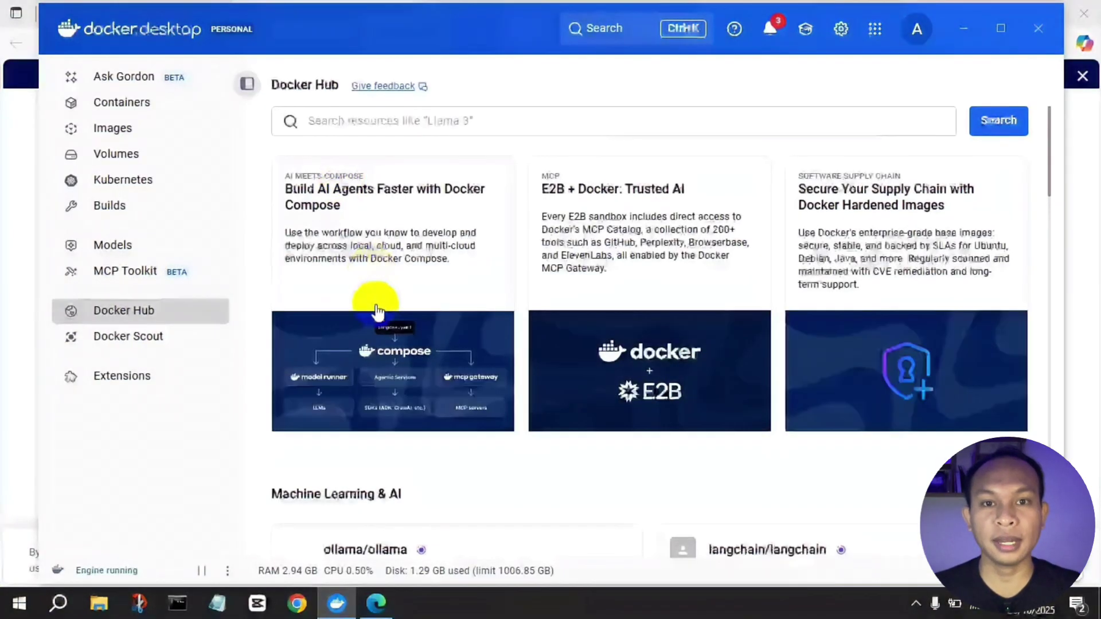
pyautogui.scroll(-5, 379, 311)
pyautogui.scroll(5, 378, 312)
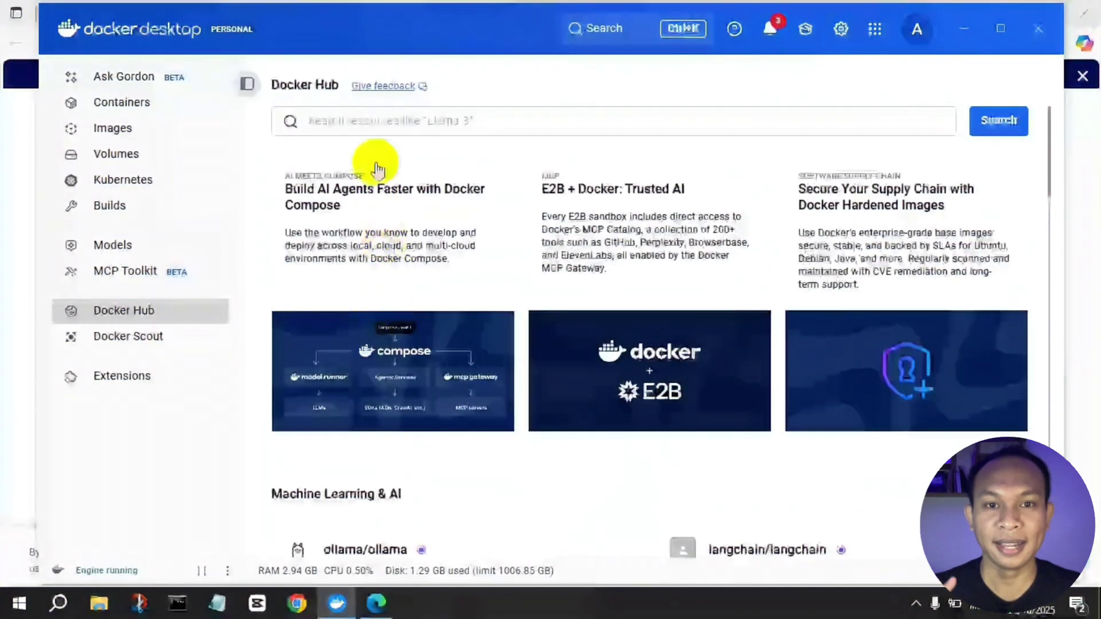
pyautogui.click(373, 114)
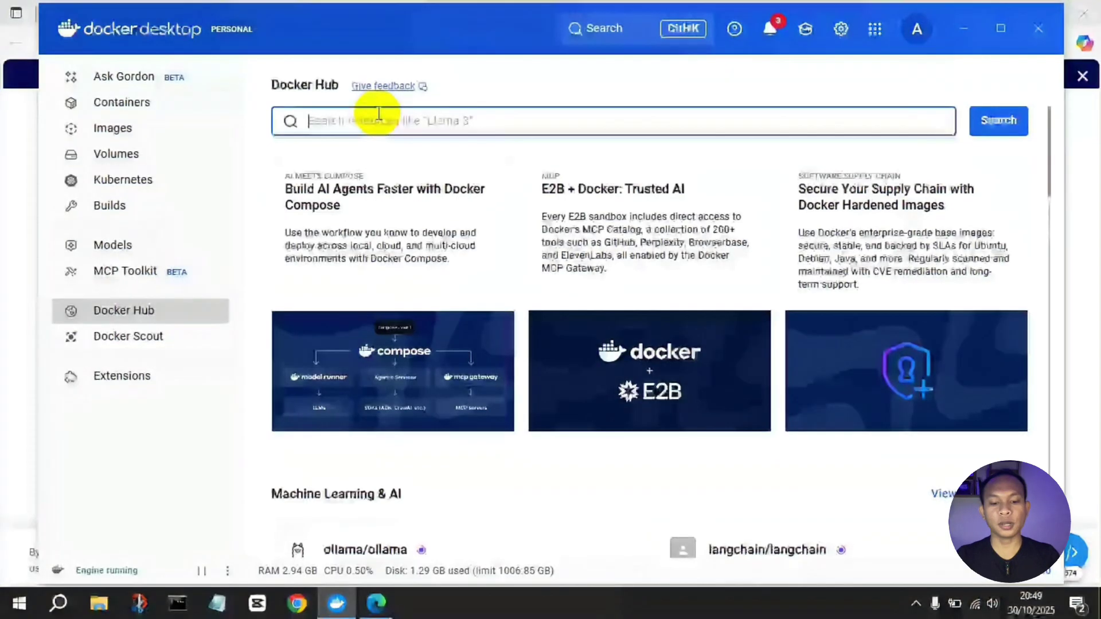
# Step: Search Docker Hub for n8n, pull n8nio/n8n:latest, and confirm it under Images
pyautogui.write('n')
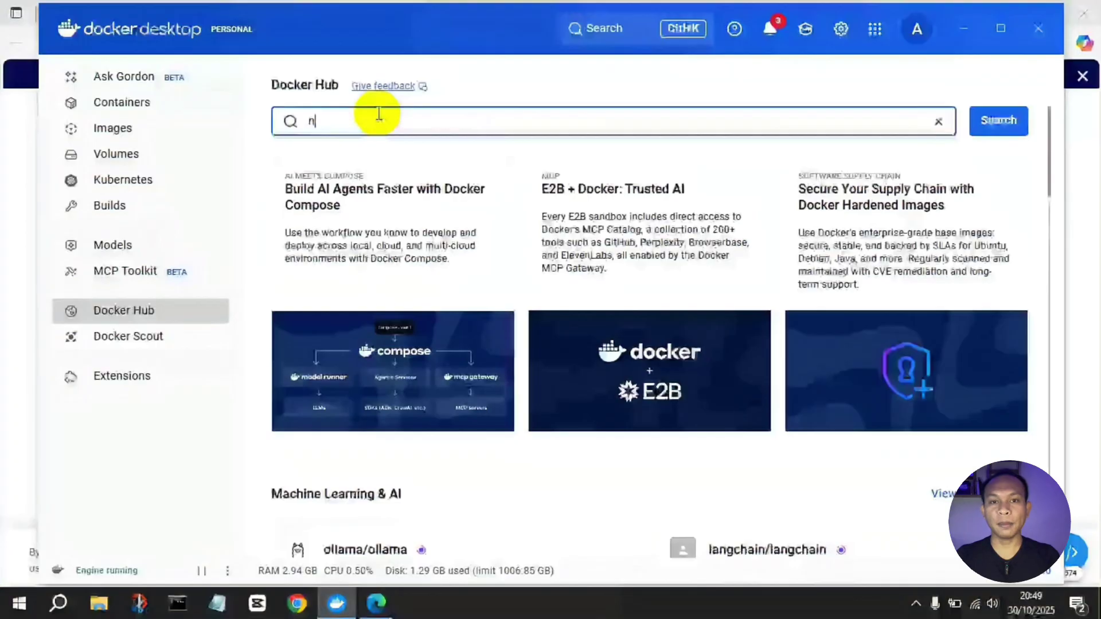
pyautogui.write('8n')
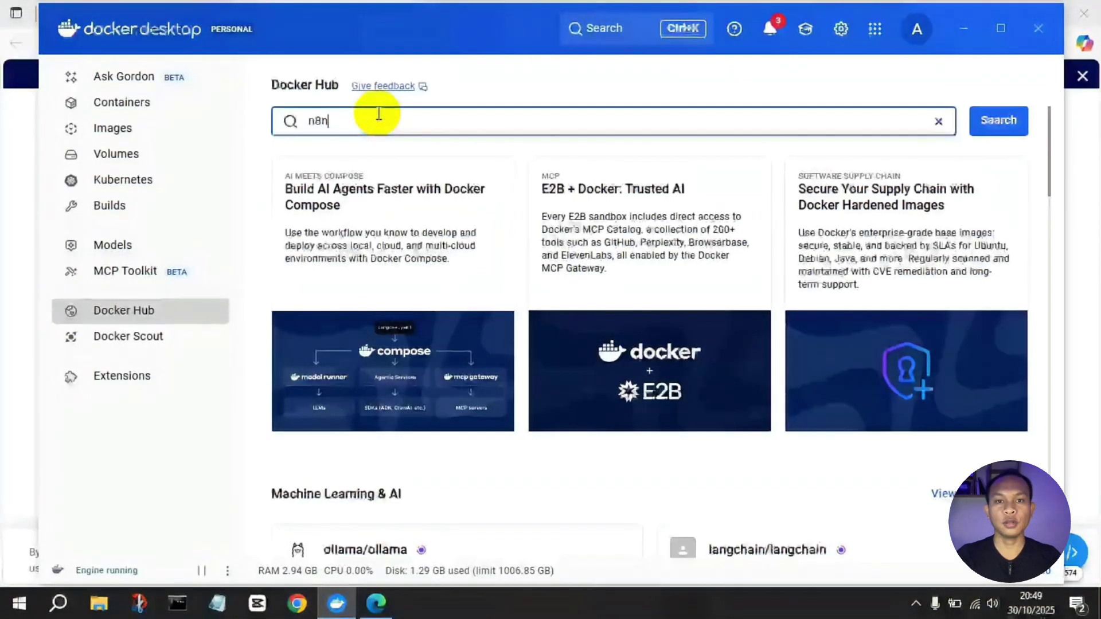
pyautogui.press('Return')
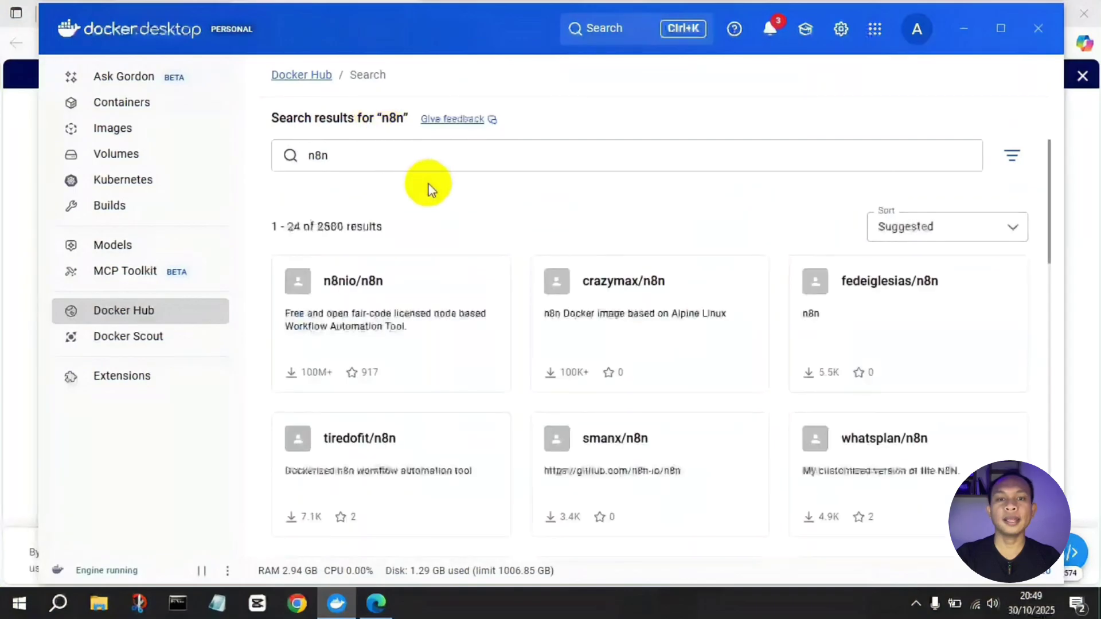
pyautogui.click(435, 275)
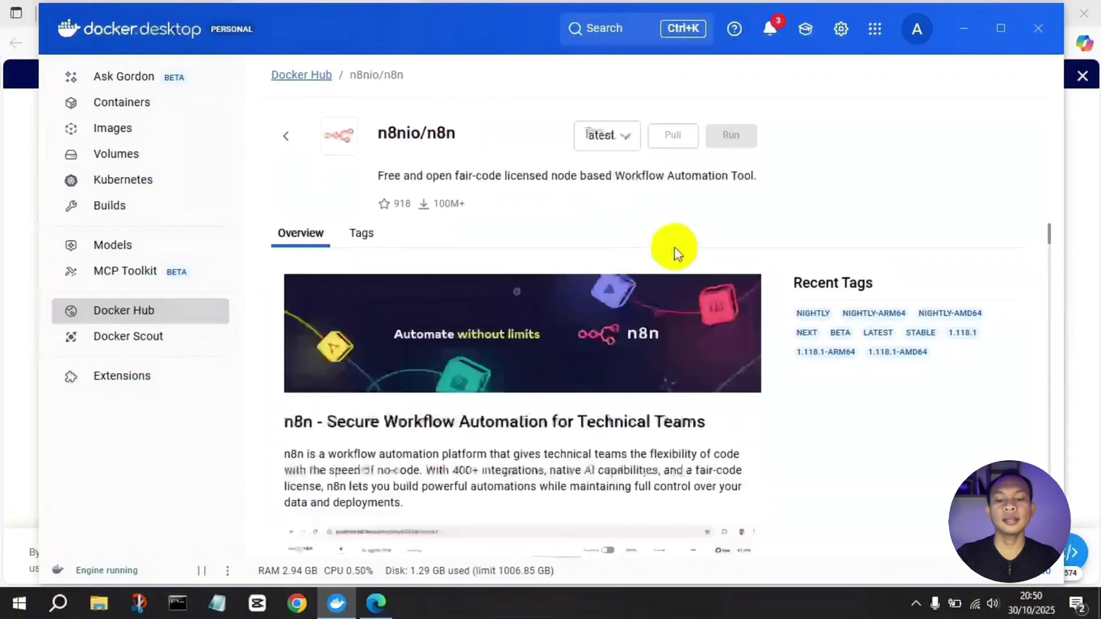
pyautogui.click(672, 136)
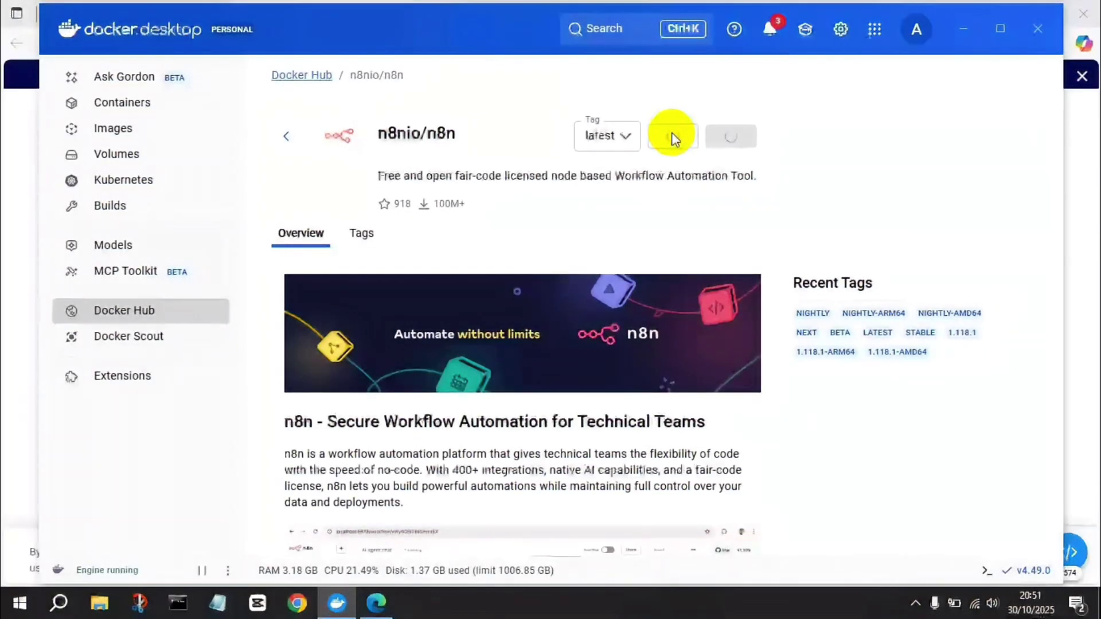
pyautogui.click(147, 140)
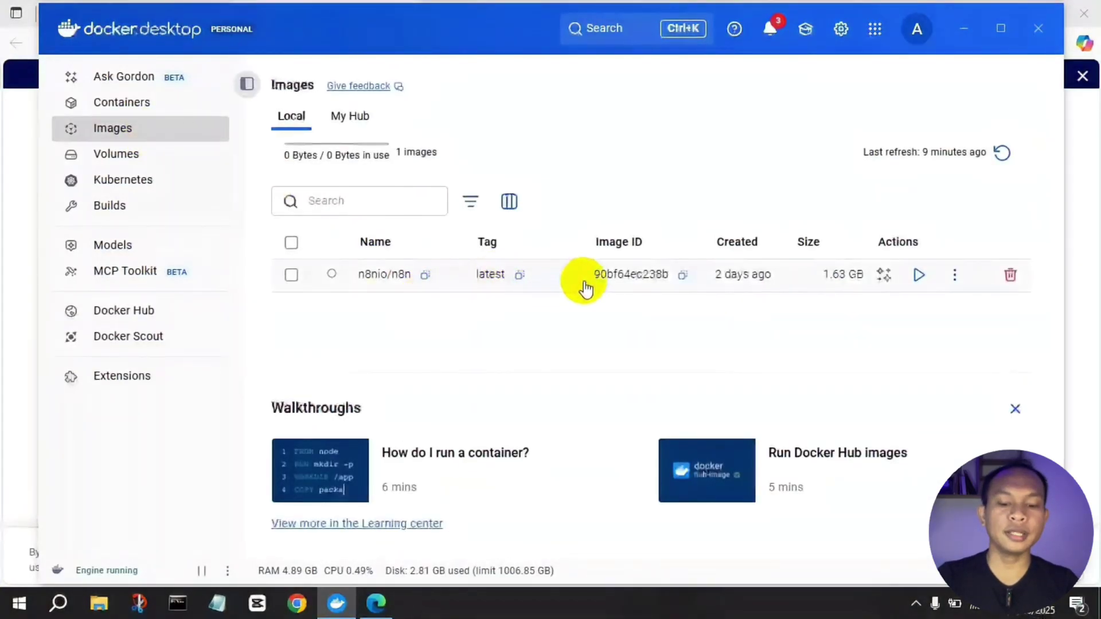
# Step: Run n8nio/n8n as container 'n8n-container' mapped to host port 5678
pyautogui.click(917, 277)
pyautogui.click(631, 296)
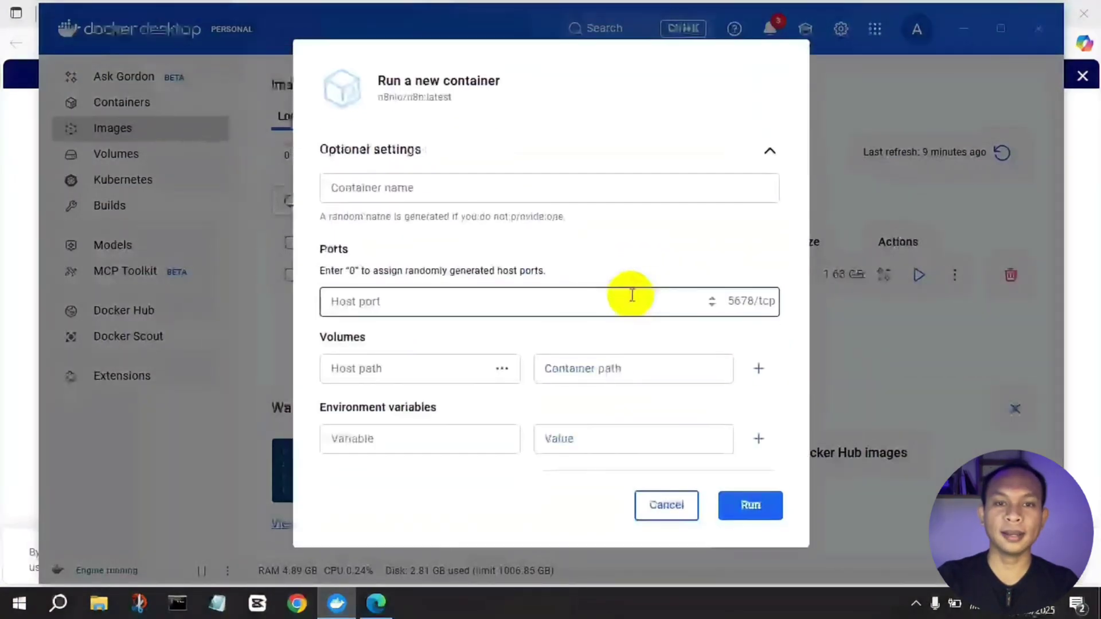
pyautogui.click(512, 186)
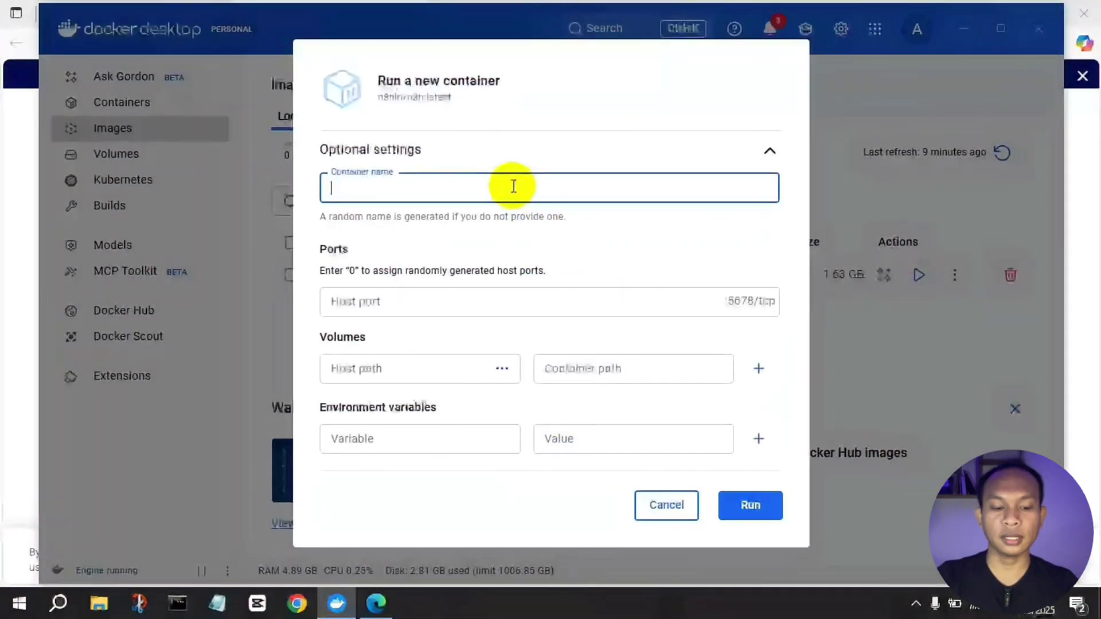
pyautogui.write('n8n-')
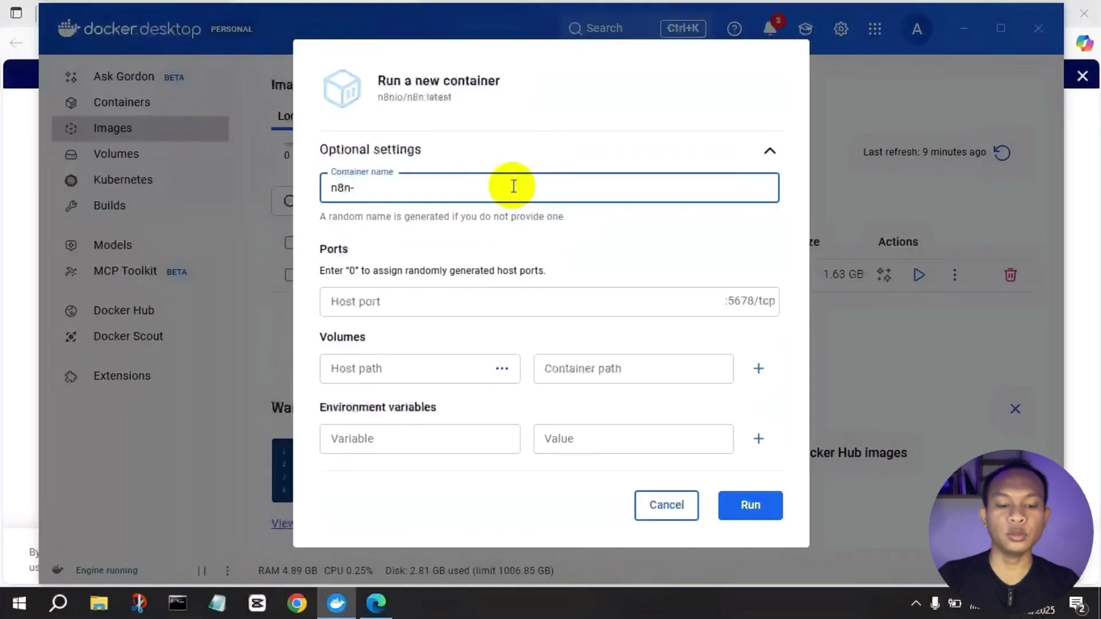
pyautogui.write('container')
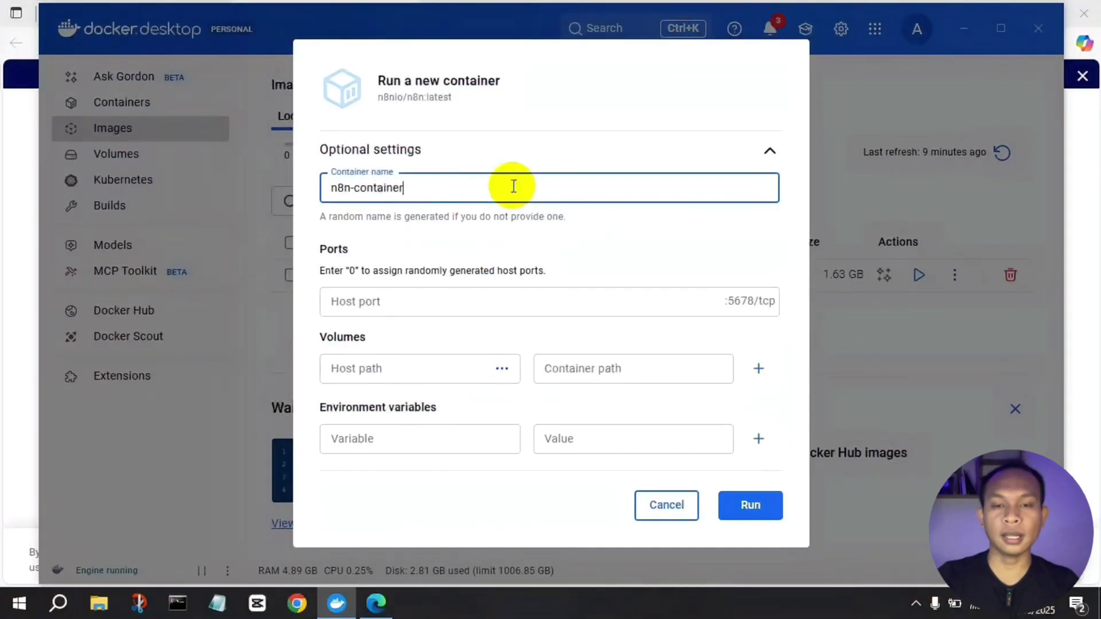
pyautogui.click(454, 301)
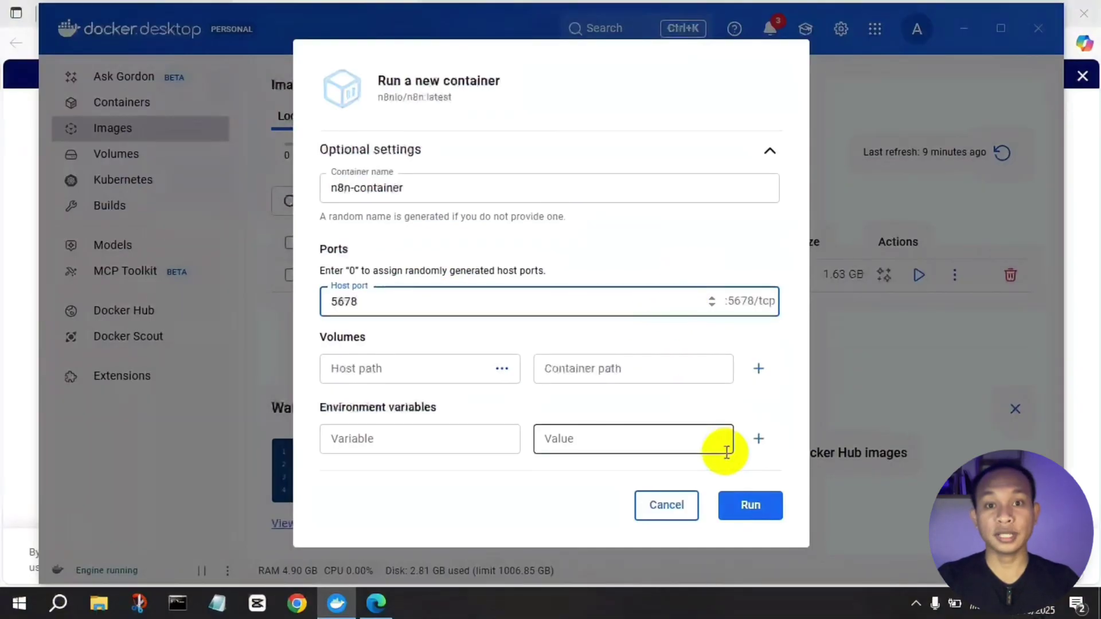
pyautogui.click(754, 512)
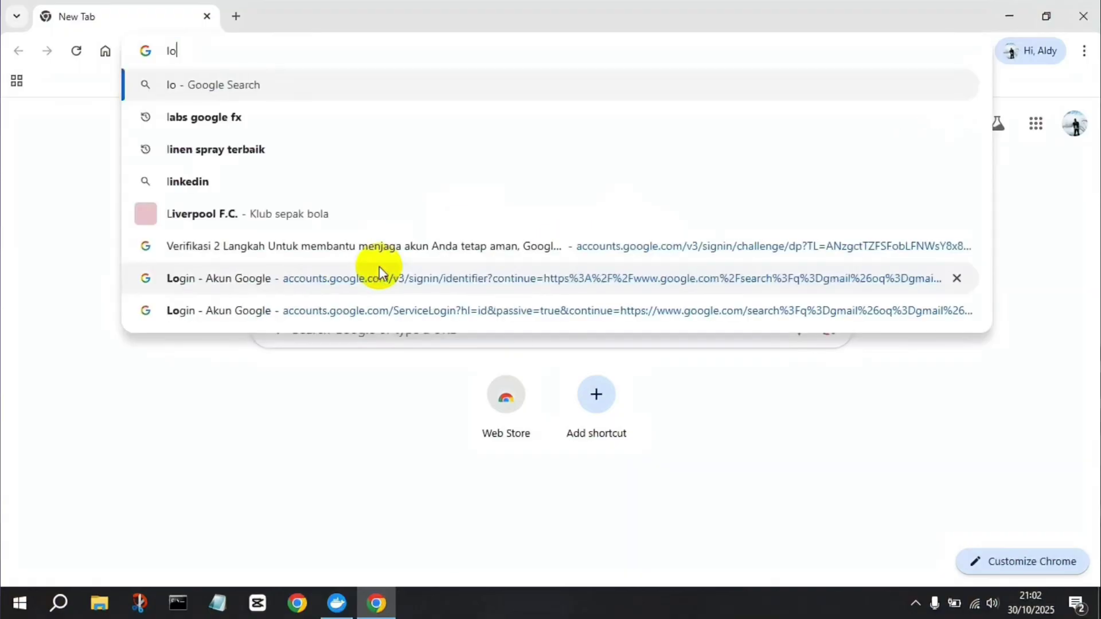
# Step: Load localhost:5678 in the new Chrome tab to reach n8n's owner account setup form
pyautogui.write('ca')
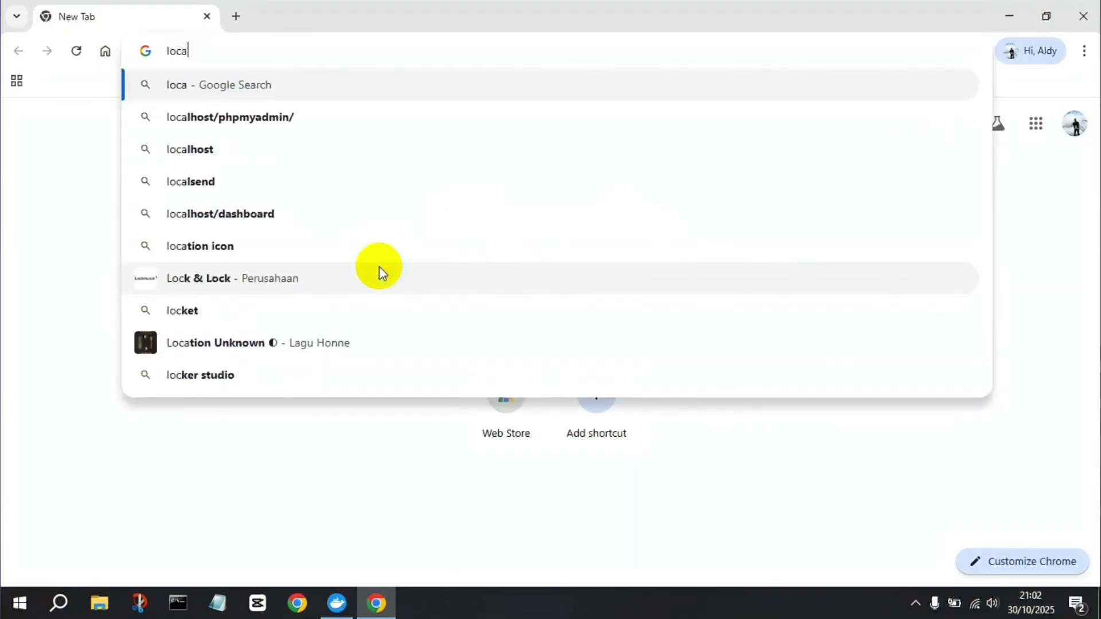
pyautogui.write('lh')
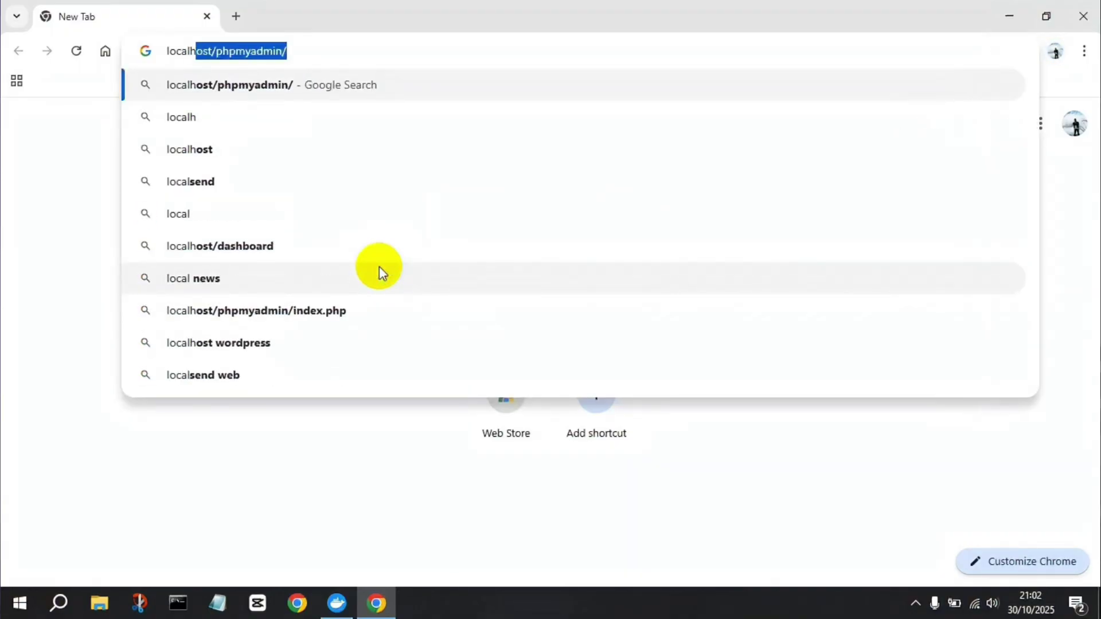
pyautogui.write('ost')
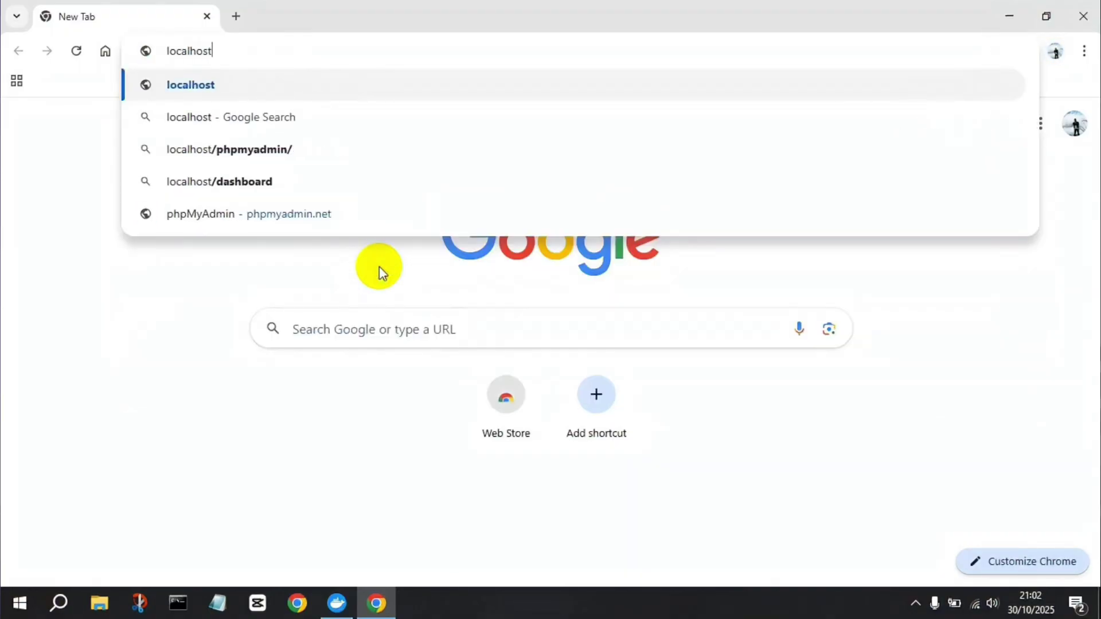
pyautogui.write(':5678')
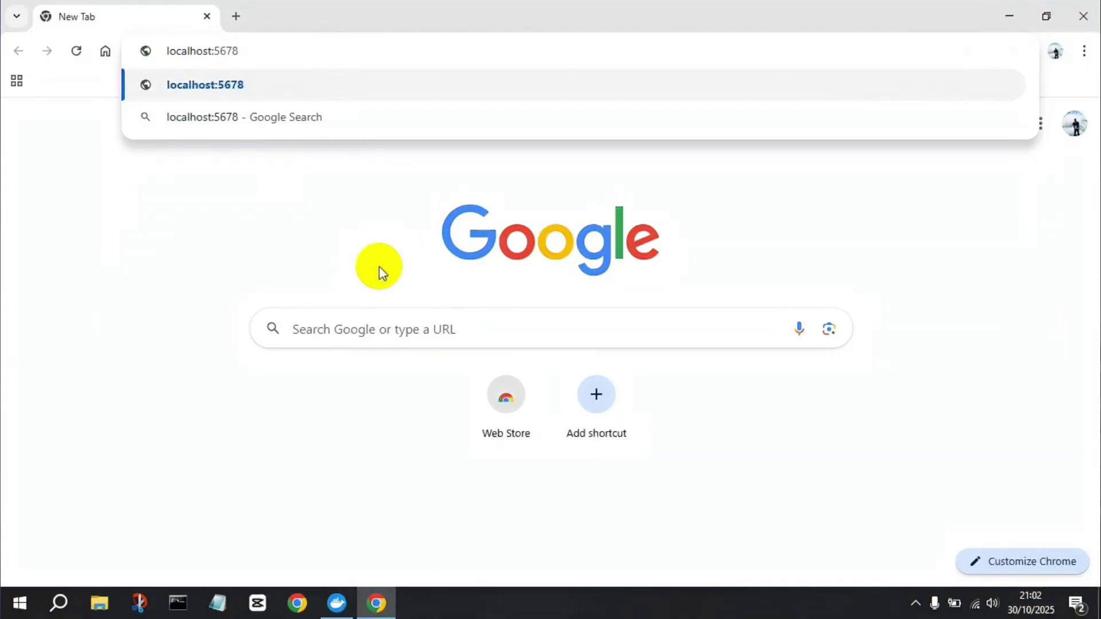
pyautogui.press('Return')
# Step: Create the n8n owner account with the owner's email, first name, last name and a saved password
pyautogui.click(467, 231)
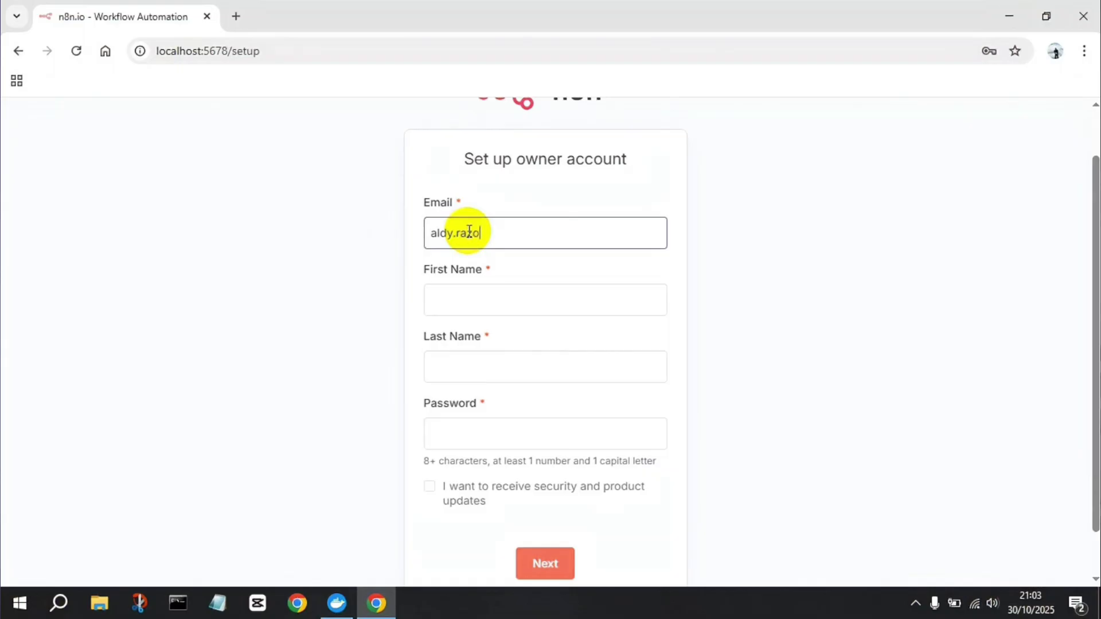
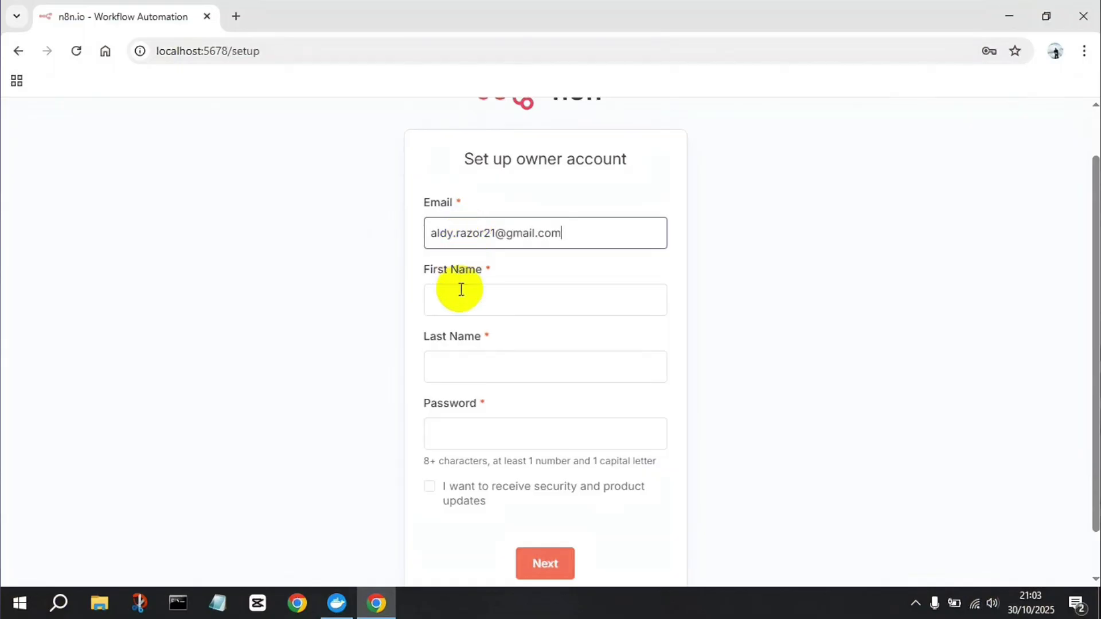
pyautogui.click(459, 291)
pyautogui.click(453, 365)
pyautogui.write('razor')
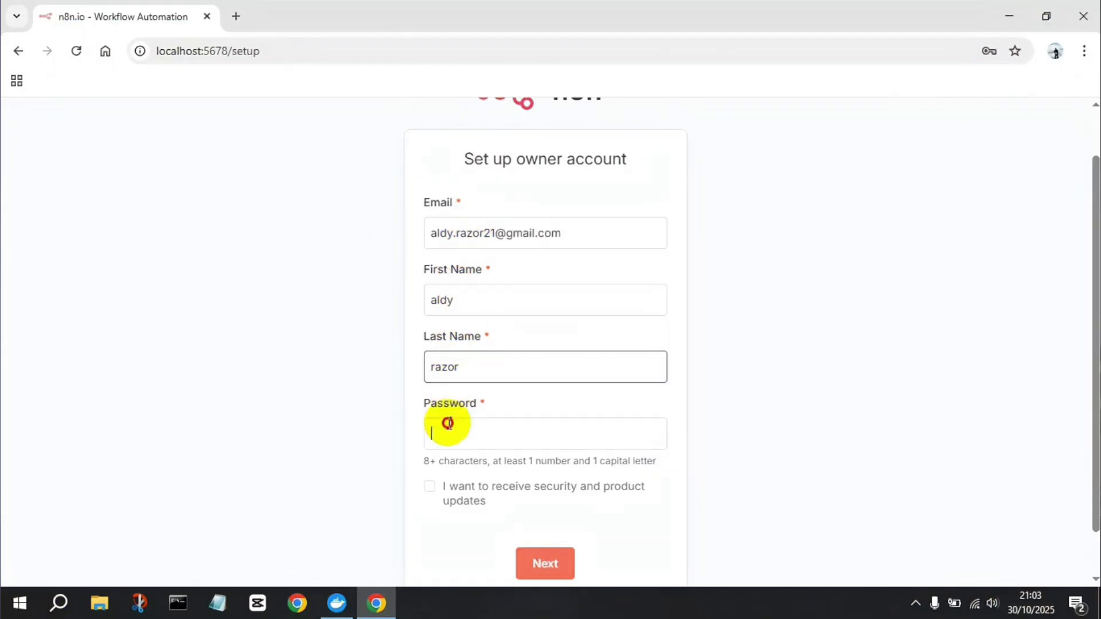
pyautogui.click(444, 423)
pyautogui.write('*********')
pyautogui.click(580, 521)
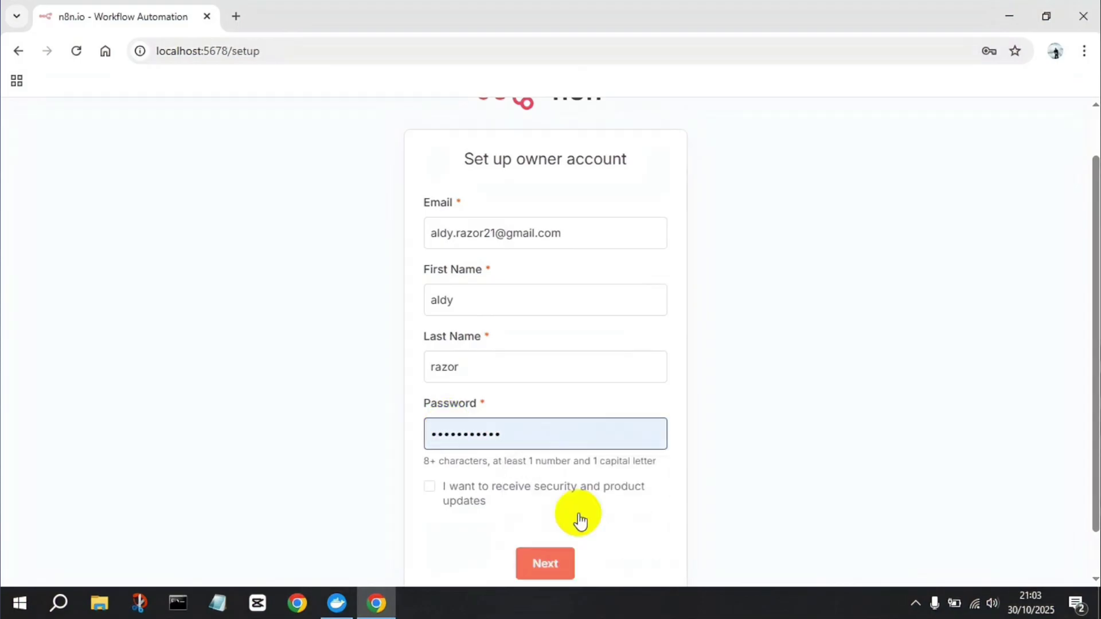
pyautogui.click(547, 565)
# Step: Get past the customization questions and request a free n8n license key by email
pyautogui.scroll(-1, 690, 498)
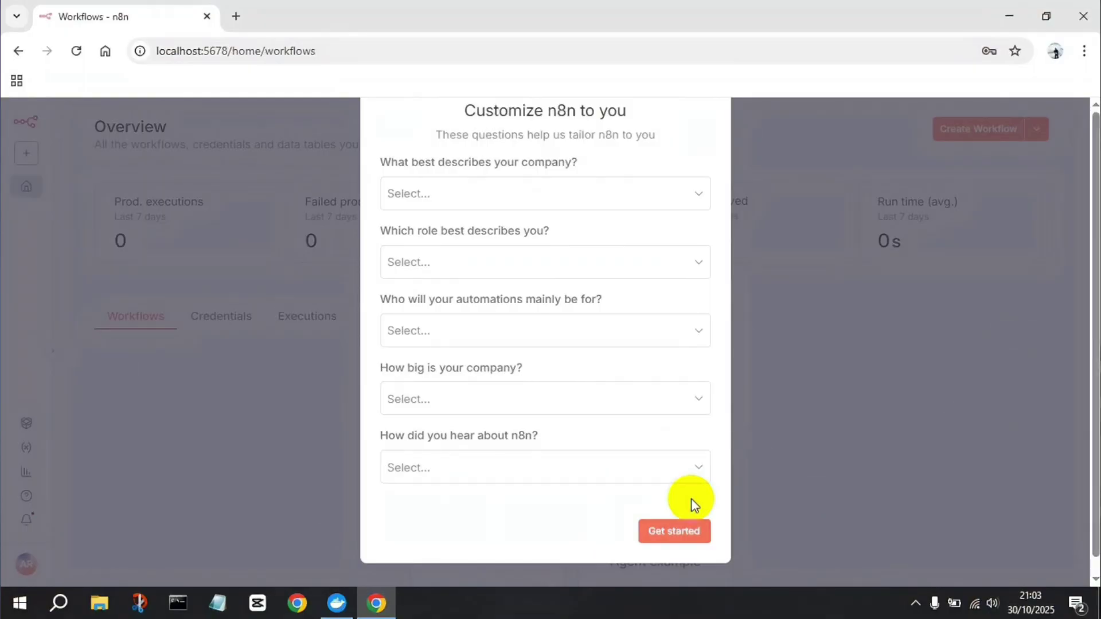
pyautogui.click(676, 533)
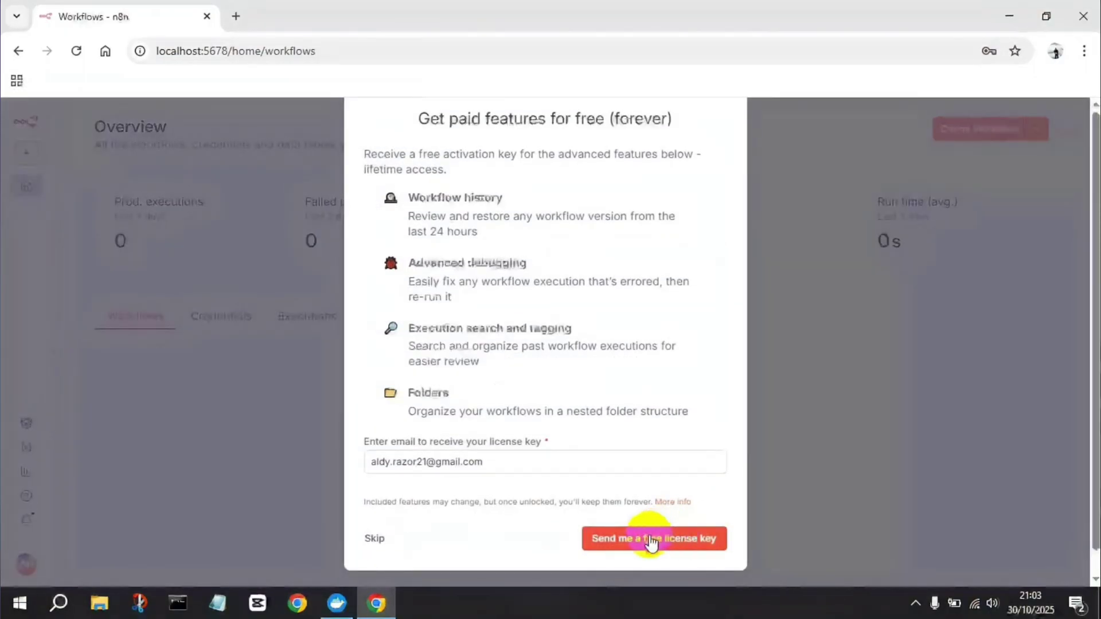
pyautogui.click(641, 539)
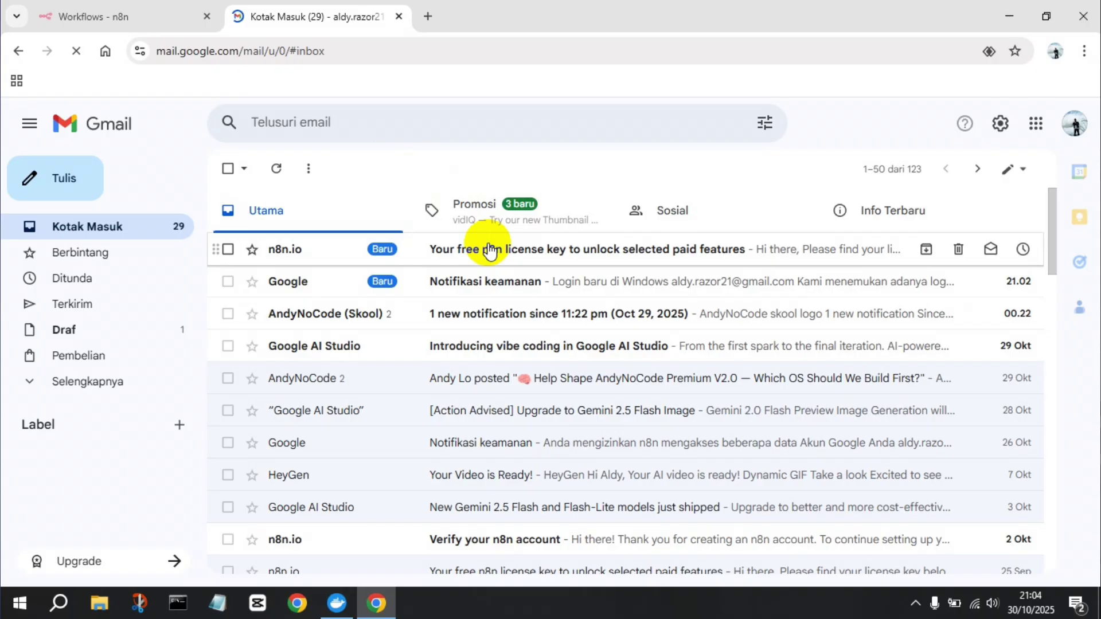
# Step: Open the n8n.io license email and activate the key through its Activate License Key link
pyautogui.click(488, 249)
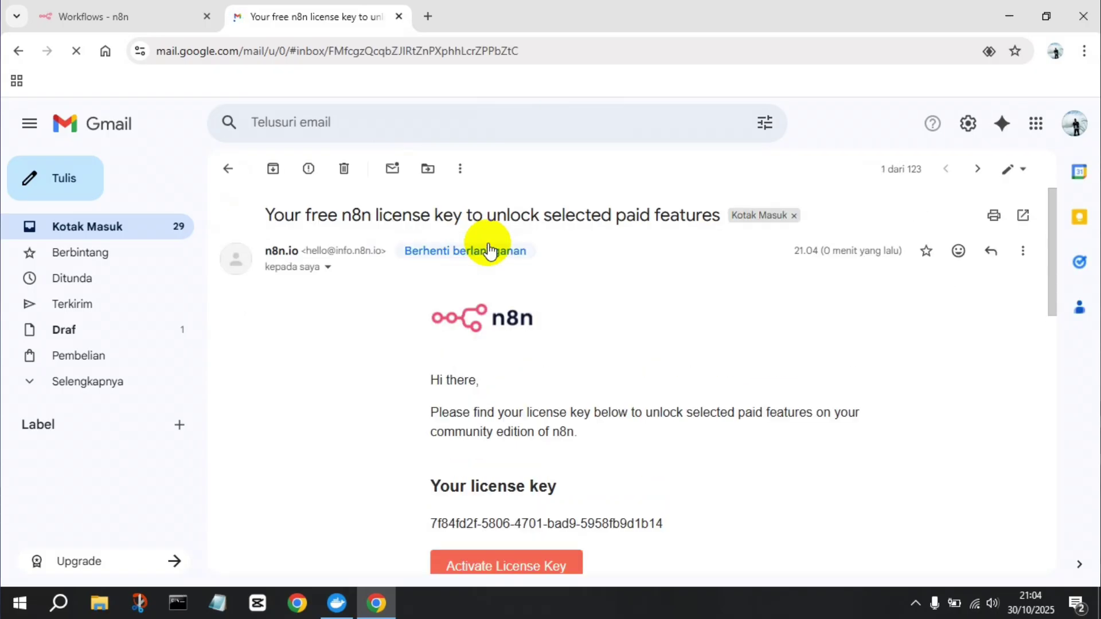
pyautogui.scroll(-2, 488, 250)
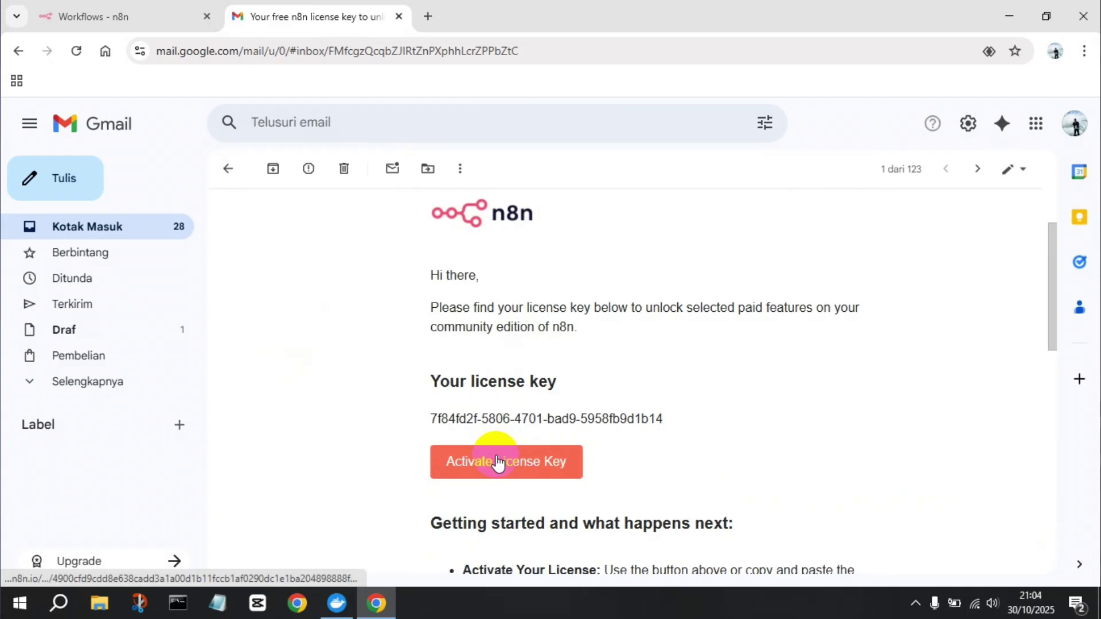
pyautogui.click(497, 462)
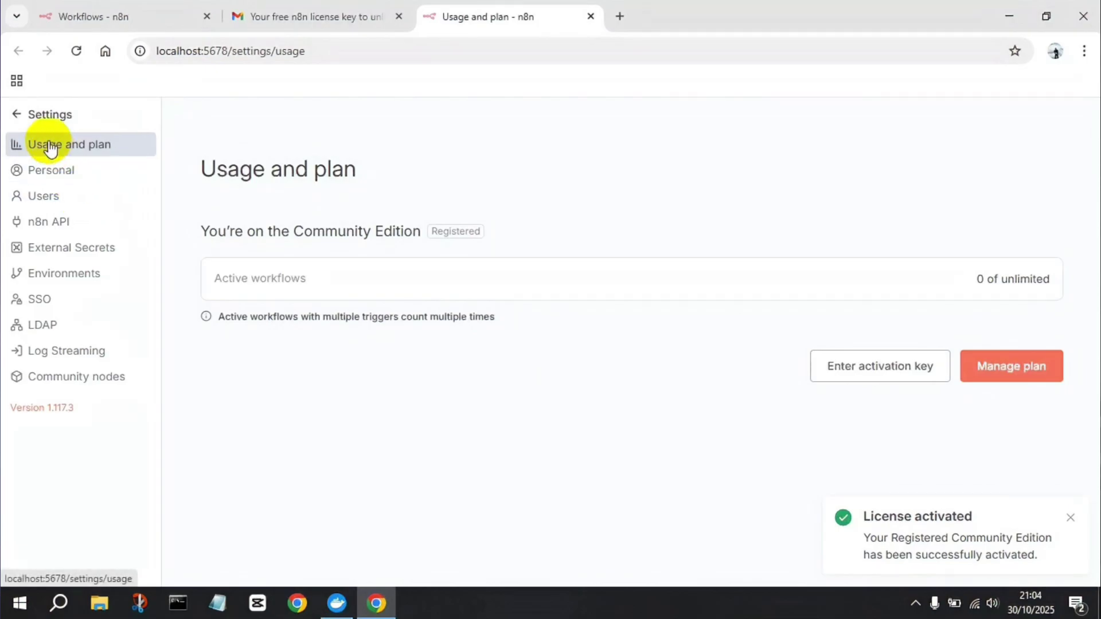
pyautogui.click(32, 115)
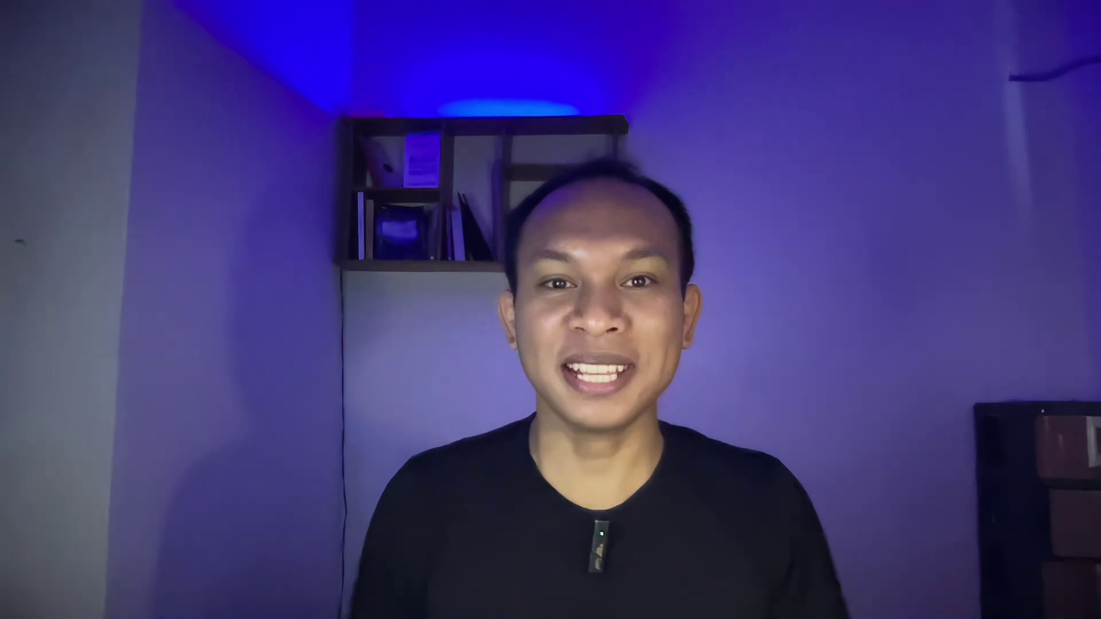